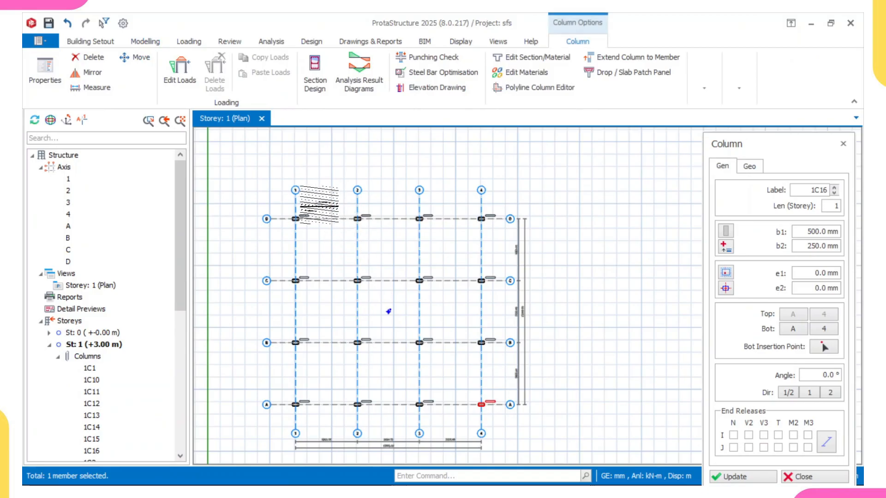
Step: Insert four normal 250x500 mm beams around the bay between axes 1–2 and C–D
{"action": "left_click", "coordinate": [143, 43]}
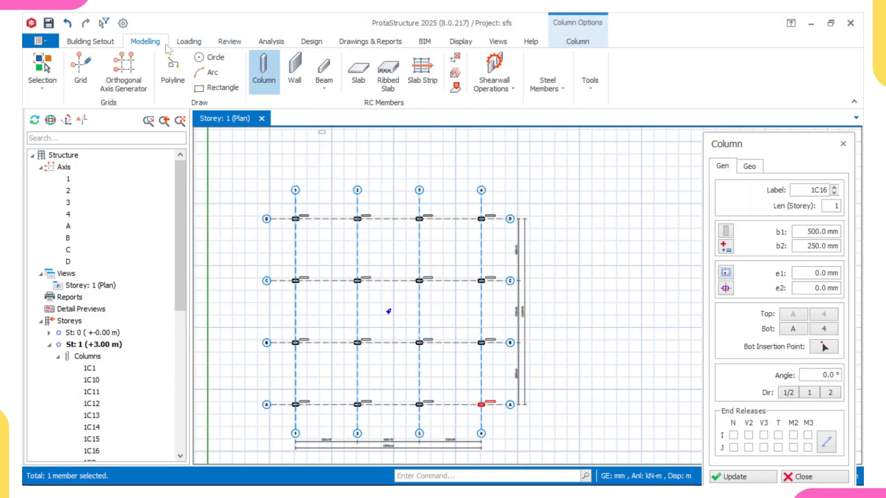
{"action": "left_click", "coordinate": [325, 67]}
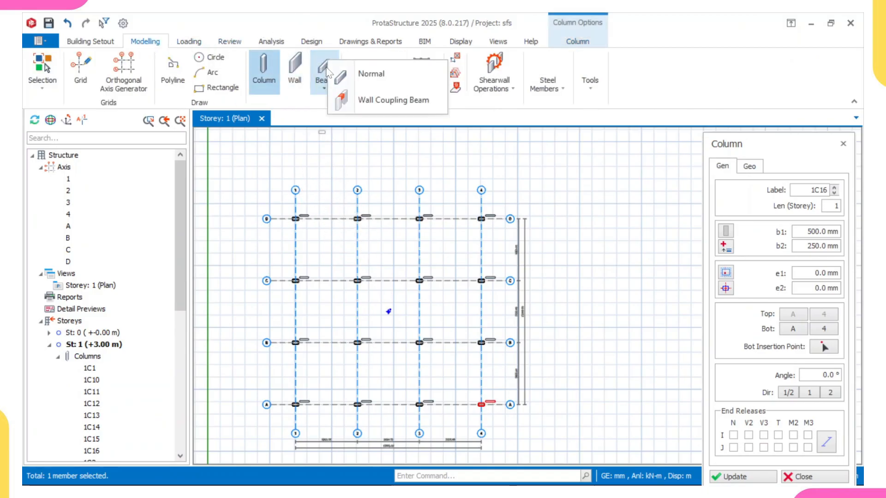
{"action": "left_click", "coordinate": [372, 75]}
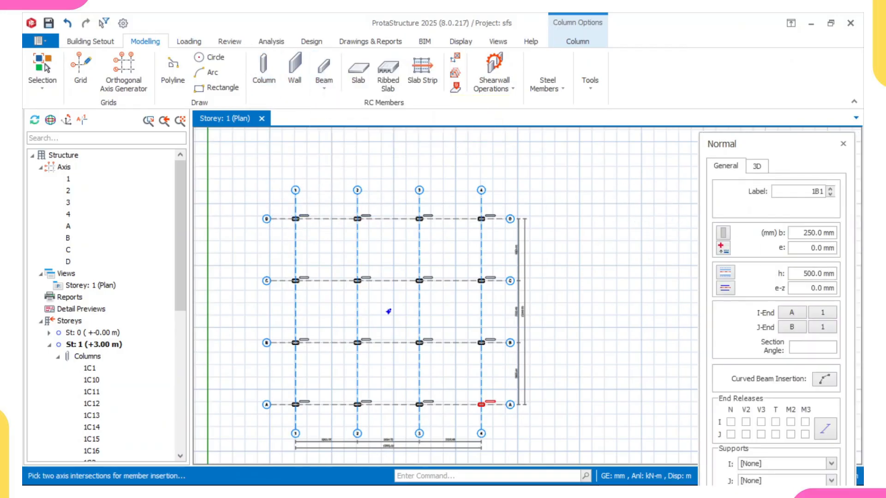
{"action": "scroll", "coordinate": [228, 218], "scroll_direction": "up", "scroll_amount": 2}
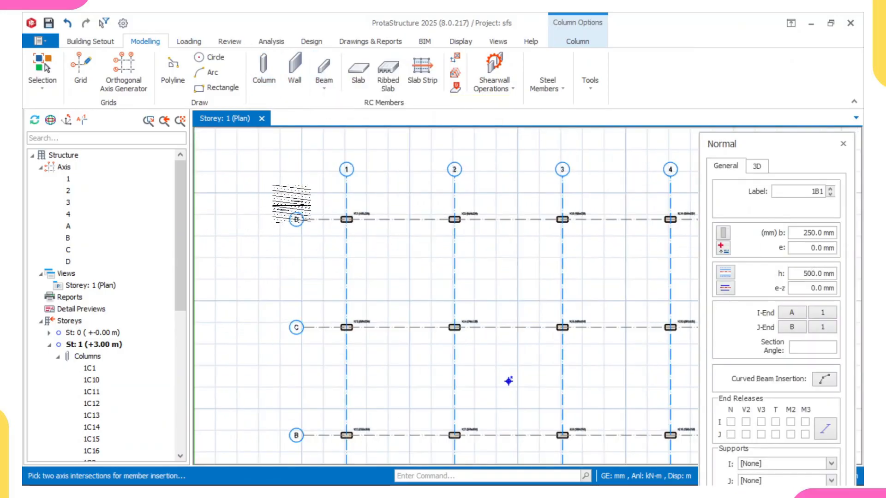
{"action": "left_click_drag", "start_coordinate": [319, 200], "coordinate": [477, 346]}
{"action": "scroll", "coordinate": [435, 298], "scroll_direction": "down", "scroll_amount": 2}
{"action": "middle_click_drag", "start_coordinate": [477, 346], "coordinate": [414, 380]}
{"action": "scroll", "coordinate": [423, 294], "scroll_direction": "up", "scroll_amount": 3}
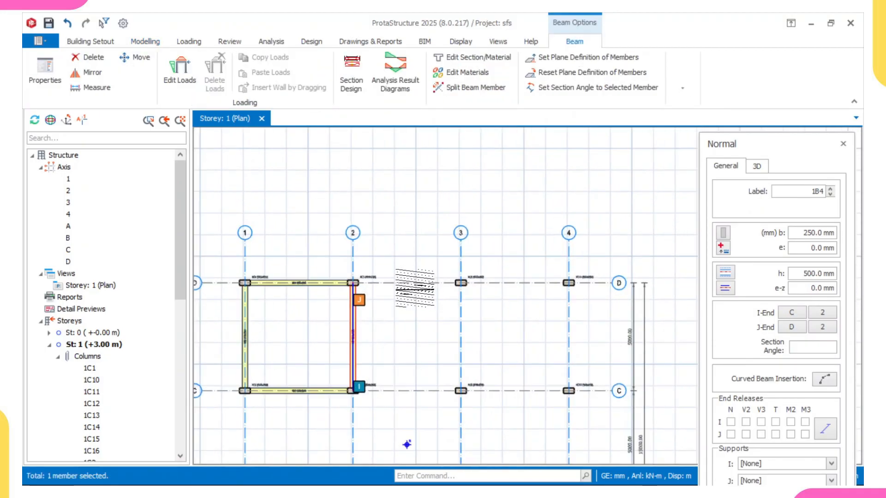
{"action": "middle_click_drag", "start_coordinate": [417, 288], "coordinate": [449, 304]}
{"action": "scroll", "coordinate": [455, 303], "scroll_direction": "up", "scroll_amount": 3}
{"action": "scroll", "coordinate": [452, 298], "scroll_direction": "down", "scroll_amount": 6}
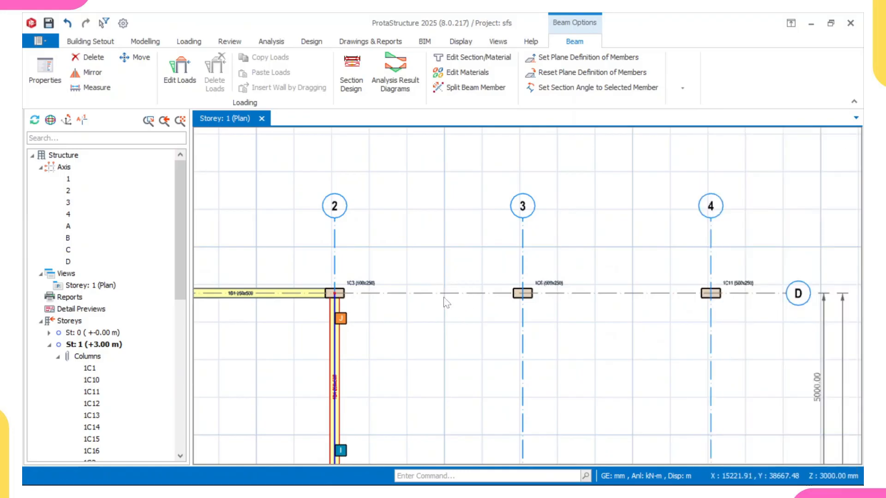
{"action": "left_click", "coordinate": [425, 311]}
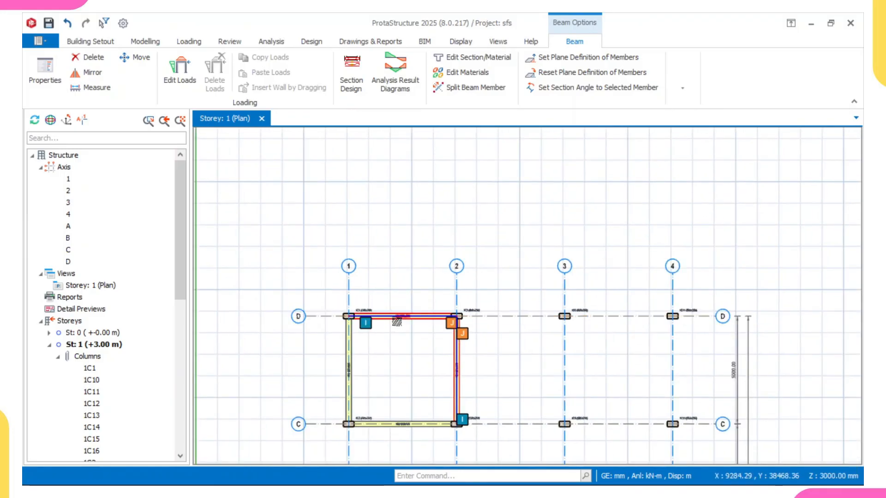
{"action": "left_click", "coordinate": [403, 310]}
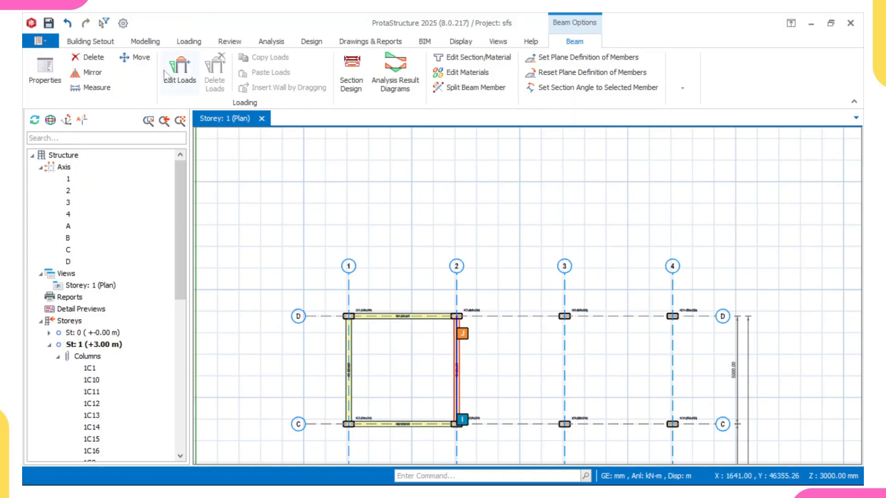
Step: Add an arc grid axis from the column at 1/D to the column at 2/D, with a rise of 1000 mm
{"action": "left_click", "coordinate": [146, 42]}
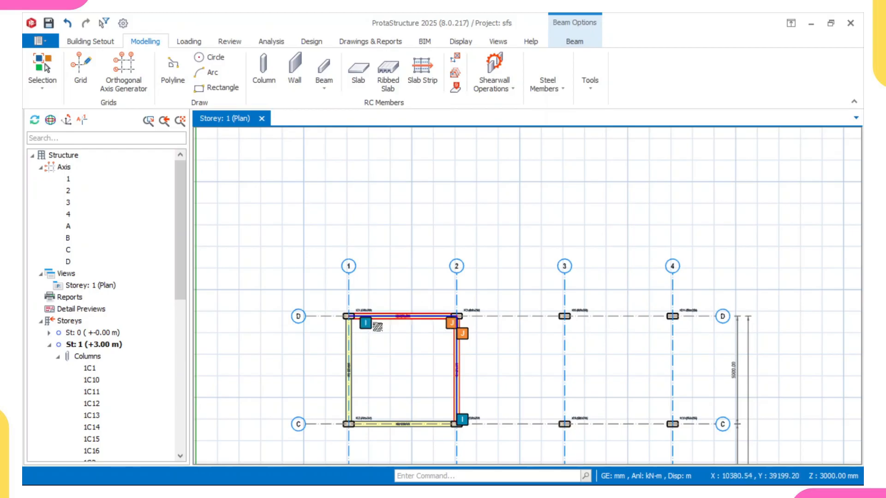
{"action": "left_click", "coordinate": [82, 68]}
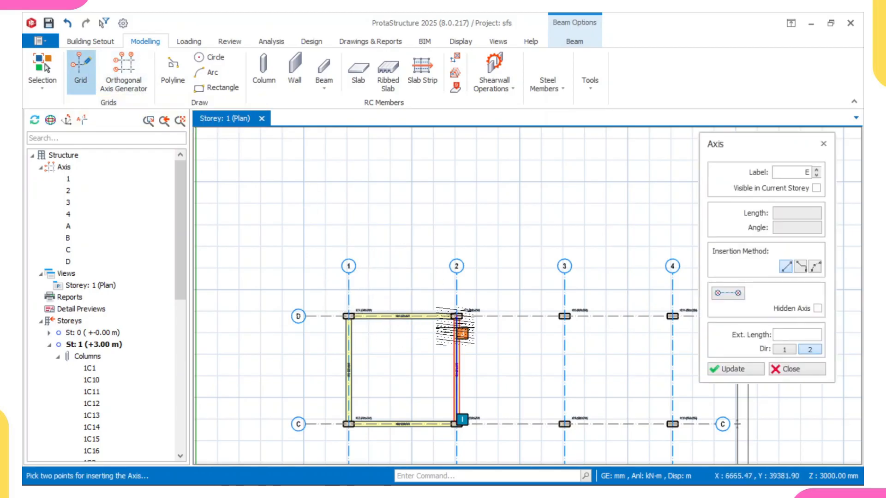
{"action": "left_click", "coordinate": [815, 268]}
{"action": "scroll", "coordinate": [353, 302], "scroll_direction": "up", "scroll_amount": 2}
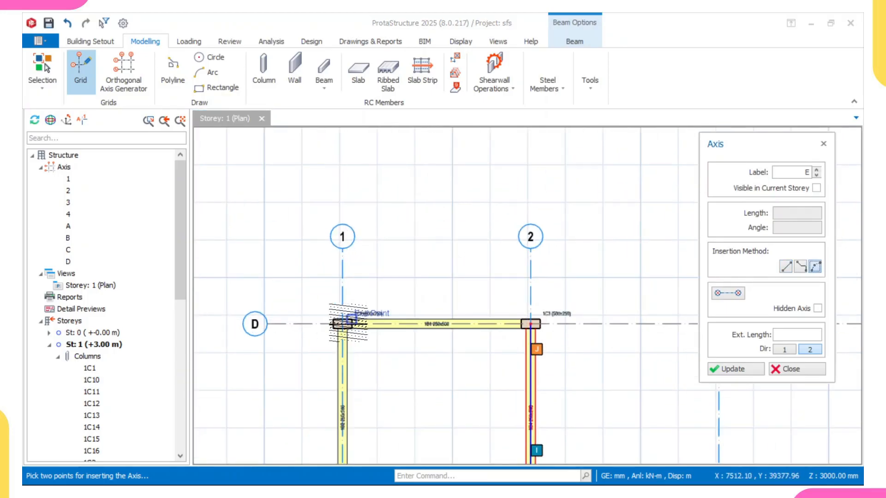
{"action": "scroll", "coordinate": [342, 322], "scroll_direction": "up", "scroll_amount": 2}
{"action": "left_click", "coordinate": [342, 323]}
{"action": "scroll", "coordinate": [507, 317], "scroll_direction": "down", "scroll_amount": 3}
{"action": "middle_click_drag", "start_coordinate": [577, 318], "coordinate": [466, 327]}
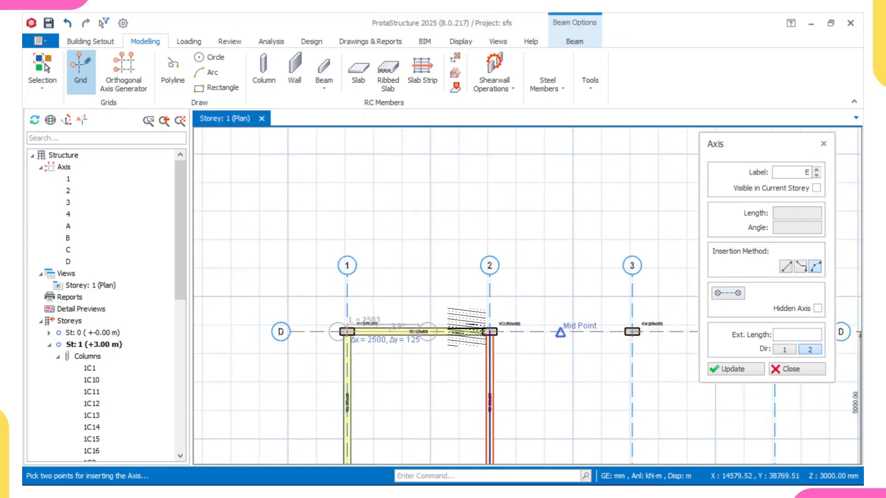
{"action": "scroll", "coordinate": [482, 323], "scroll_direction": "up", "scroll_amount": 2}
{"action": "left_click", "coordinate": [495, 338]}
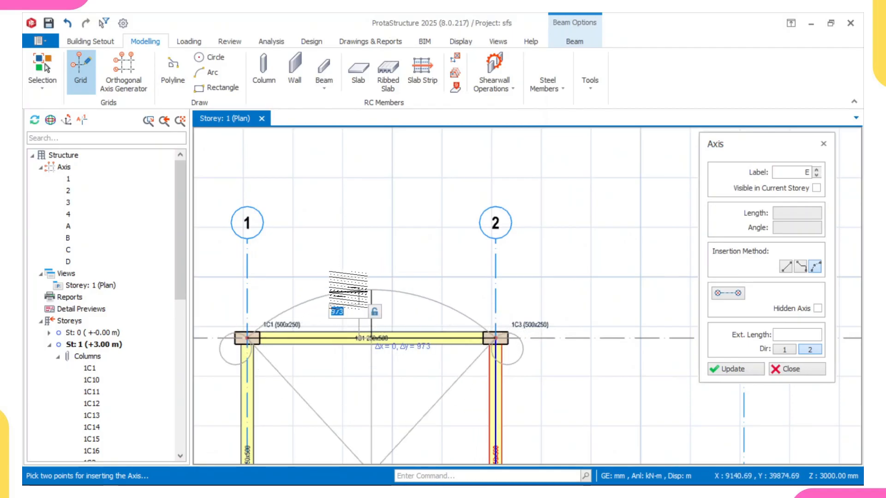
{"action": "scroll", "coordinate": [355, 320], "scroll_direction": "up", "scroll_amount": 1}
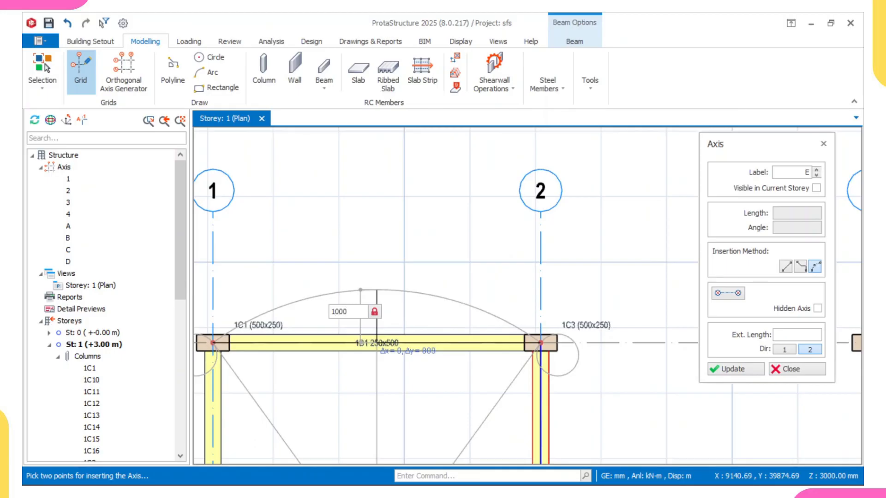
{"action": "key", "text": "Return"}
{"action": "scroll", "coordinate": [398, 301], "scroll_direction": "down", "scroll_amount": 3}
{"action": "key", "text": "Escape"}
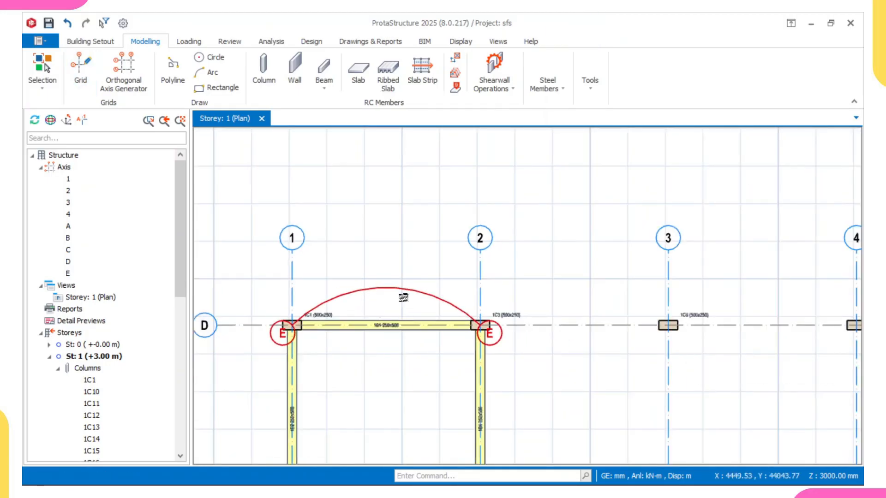
{"action": "scroll", "coordinate": [405, 290], "scroll_direction": "down", "scroll_amount": 2}
{"action": "scroll", "coordinate": [411, 282], "scroll_direction": "up", "scroll_amount": 2}
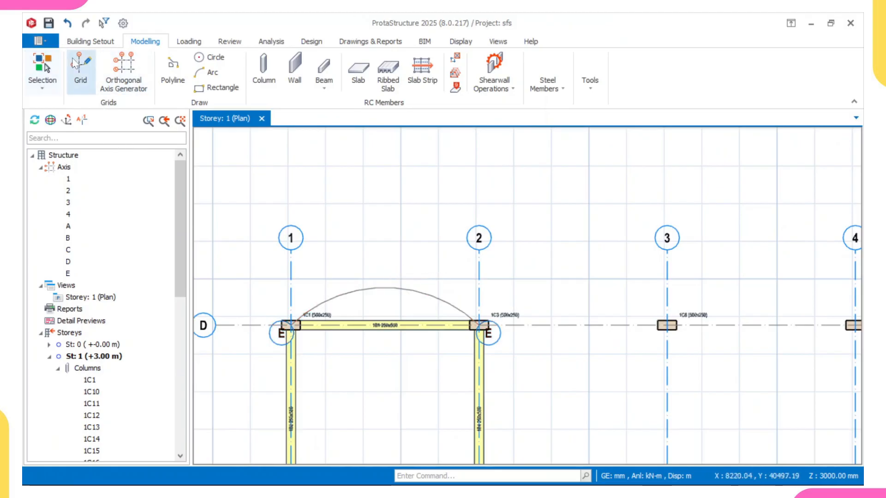
Step: Add another arc grid axis from the column at 2/D to the column at 3/D, with a 1000 mm rise
{"action": "left_click", "coordinate": [81, 69]}
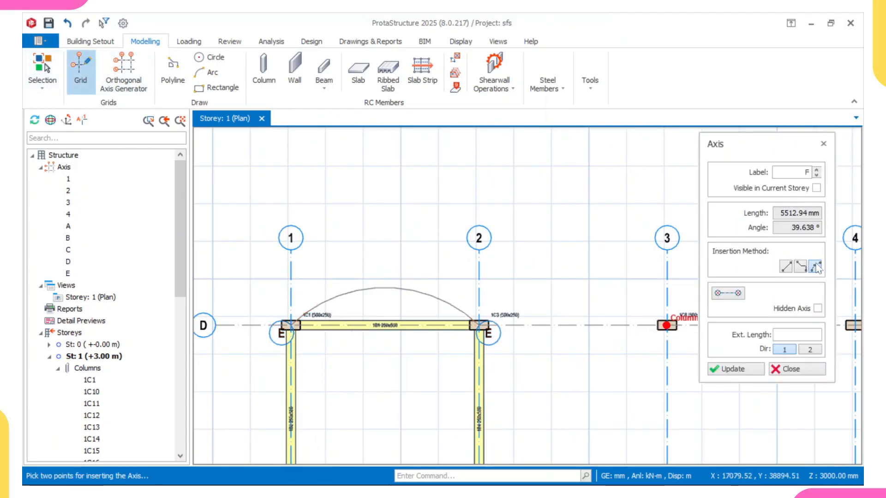
{"action": "left_click", "coordinate": [816, 267]}
{"action": "middle_click_drag", "start_coordinate": [670, 339], "coordinate": [539, 339]}
{"action": "scroll", "coordinate": [364, 347], "scroll_direction": "up", "scroll_amount": 3}
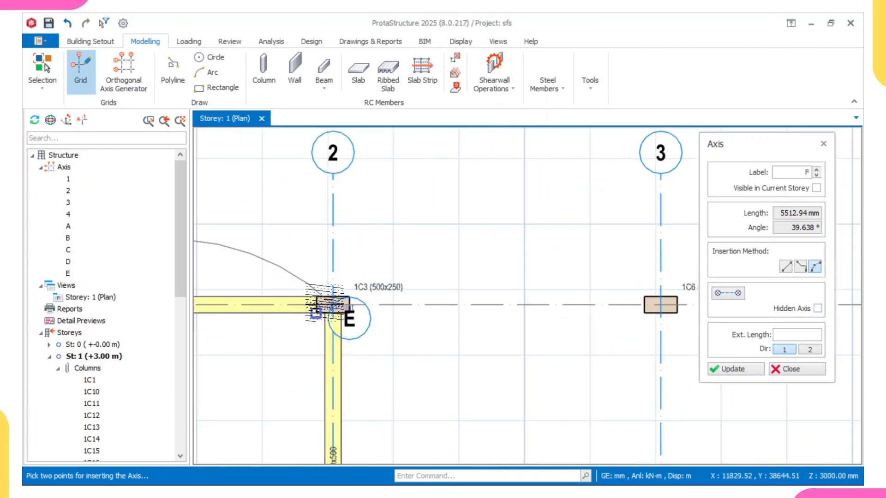
{"action": "left_click", "coordinate": [327, 304]}
{"action": "scroll", "coordinate": [462, 302], "scroll_direction": "down", "scroll_amount": 2}
{"action": "scroll", "coordinate": [572, 294], "scroll_direction": "up", "scroll_amount": 2}
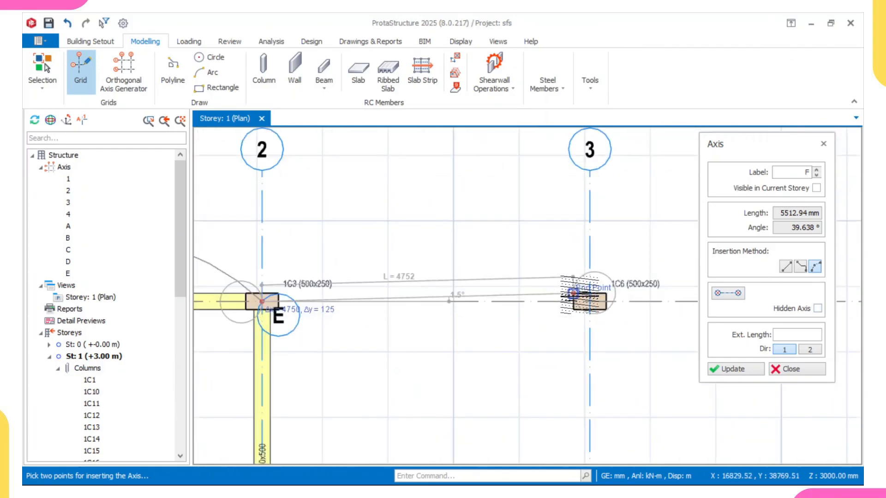
{"action": "left_click", "coordinate": [590, 302]}
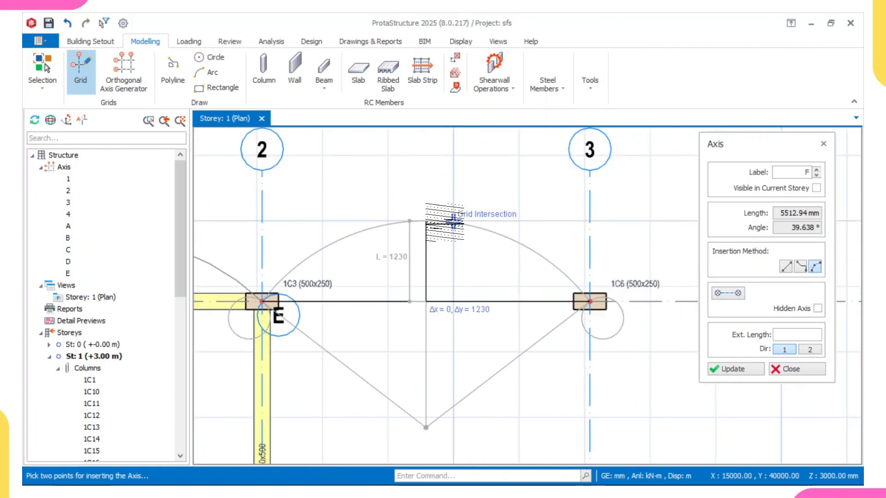
{"action": "key", "text": "Tab"}
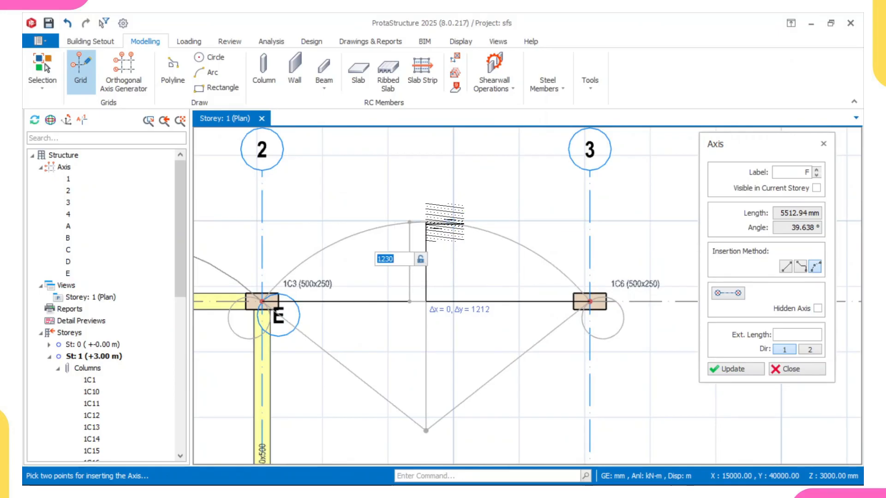
{"action": "type", "text": "1"}
{"action": "key", "text": "Return"}
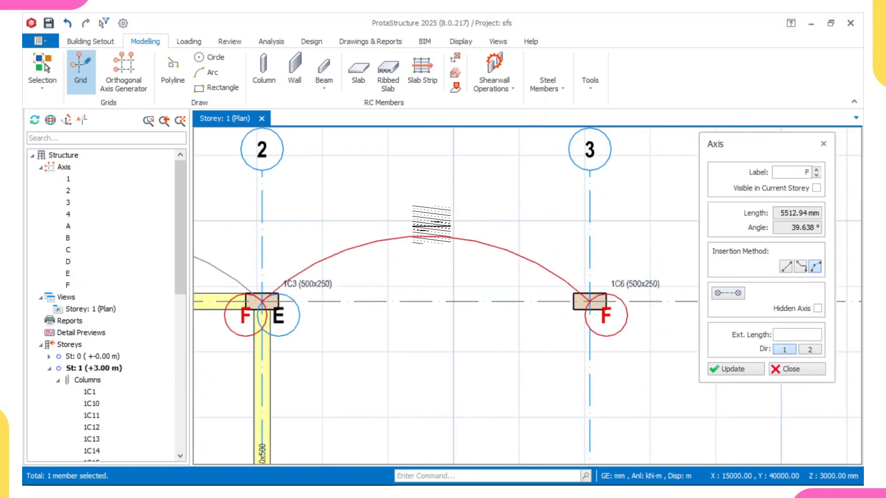
{"action": "scroll", "coordinate": [425, 230], "scroll_direction": "down", "scroll_amount": 5}
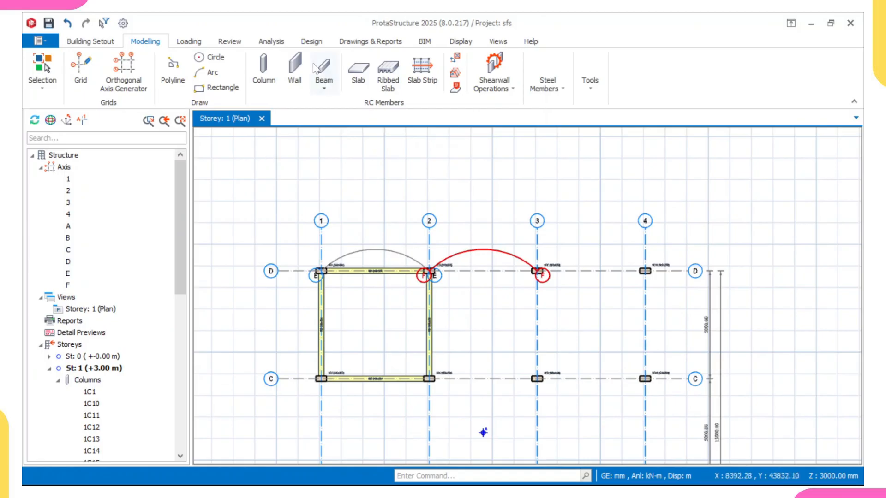
Step: Insert a 120 mm slab by beam region between arc axis E and the beam on axis D, spanning axes 1–2
{"action": "left_click", "coordinate": [352, 76]}
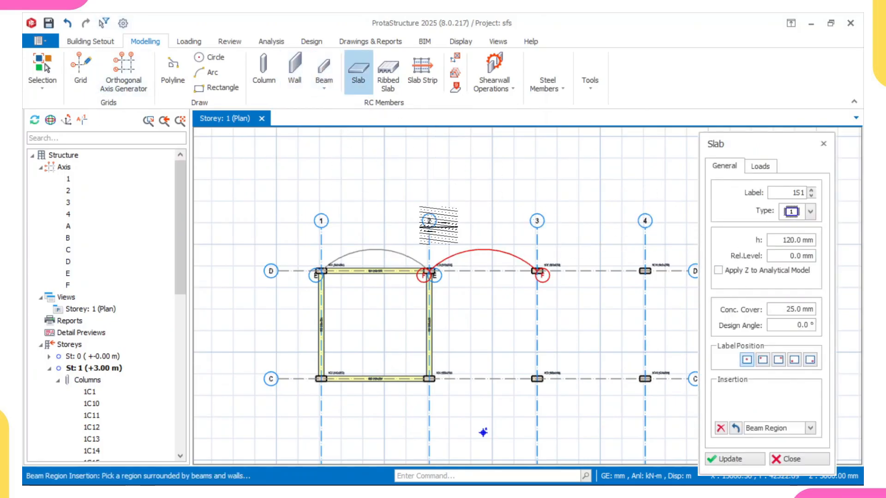
{"action": "scroll", "coordinate": [353, 240], "scroll_direction": "up", "scroll_amount": 3}
{"action": "left_click", "coordinate": [387, 272]}
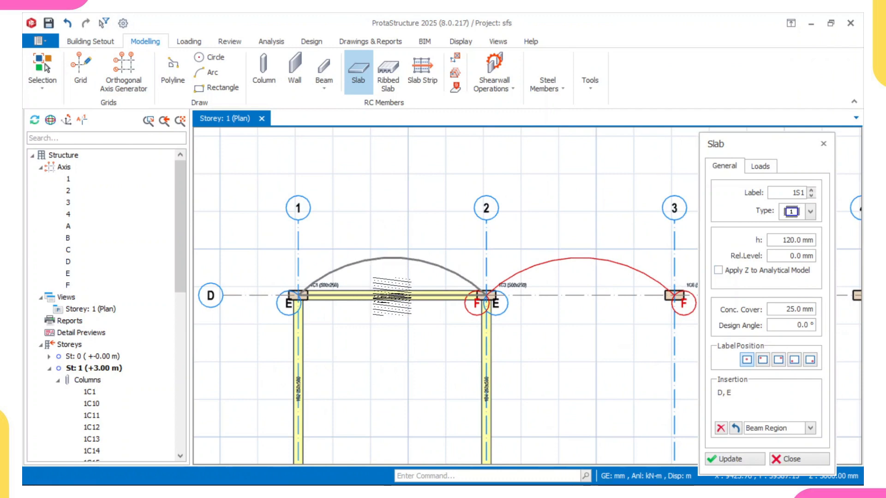
{"action": "left_click", "coordinate": [399, 295]}
{"action": "scroll", "coordinate": [413, 278], "scroll_direction": "up", "scroll_amount": 2}
{"action": "middle_click_drag", "start_coordinate": [415, 279], "coordinate": [376, 226]}
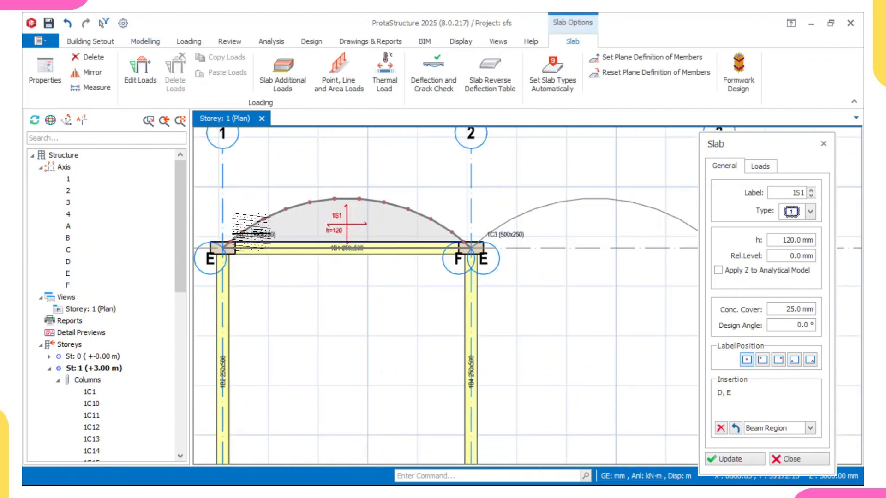
Step: Insert a second 120 mm slab between arc axis F and axis D, spanning axes 2–3
{"action": "scroll", "coordinate": [523, 202], "scroll_direction": "down", "scroll_amount": 2}
{"action": "middle_click_drag", "start_coordinate": [523, 201], "coordinate": [230, 194]}
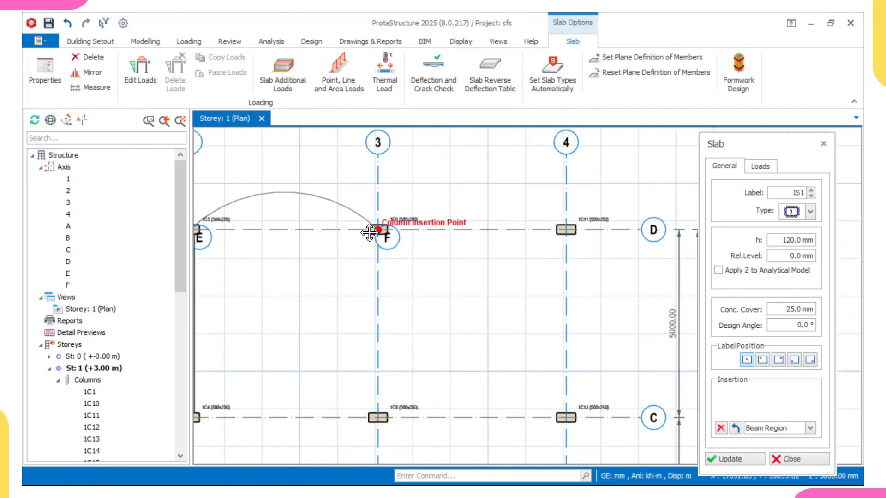
{"action": "middle_click_drag", "start_coordinate": [369, 233], "coordinate": [595, 251]}
{"action": "left_click", "coordinate": [499, 238]}
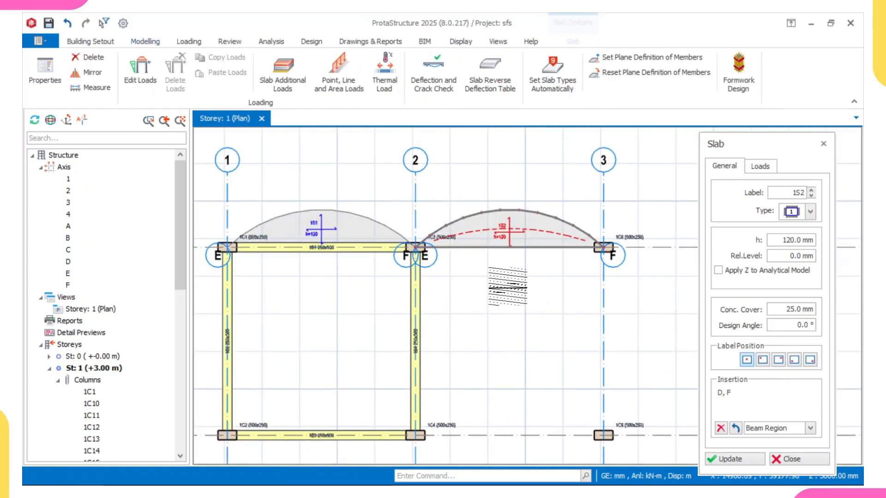
Step: Examine the curved edges and boundaries of the two arc slabs along axis D between axes 1 and 3
{"action": "scroll", "coordinate": [514, 283], "scroll_direction": "down", "scroll_amount": 3}
{"action": "middle_click_drag", "start_coordinate": [507, 274], "coordinate": [451, 270]}
{"action": "middle_click_drag", "start_coordinate": [454, 420], "coordinate": [368, 417]}
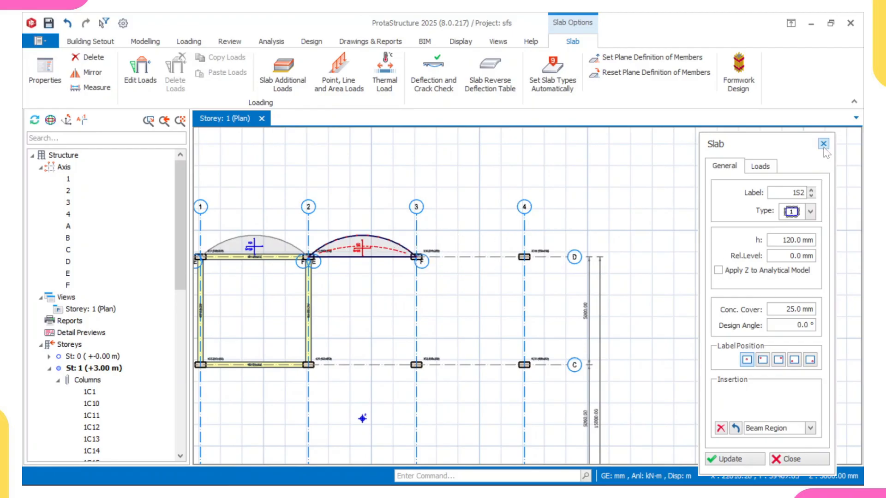
{"action": "scroll", "coordinate": [336, 249], "scroll_direction": "up", "scroll_amount": 3}
{"action": "middle_click_drag", "start_coordinate": [337, 252], "coordinate": [430, 268]}
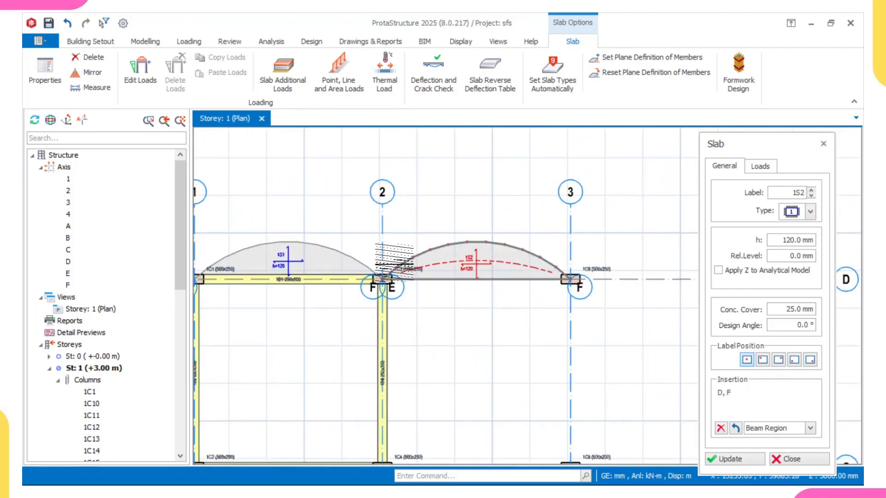
{"action": "scroll", "coordinate": [395, 263], "scroll_direction": "down", "scroll_amount": 3}
{"action": "scroll", "coordinate": [387, 273], "scroll_direction": "up", "scroll_amount": 3}
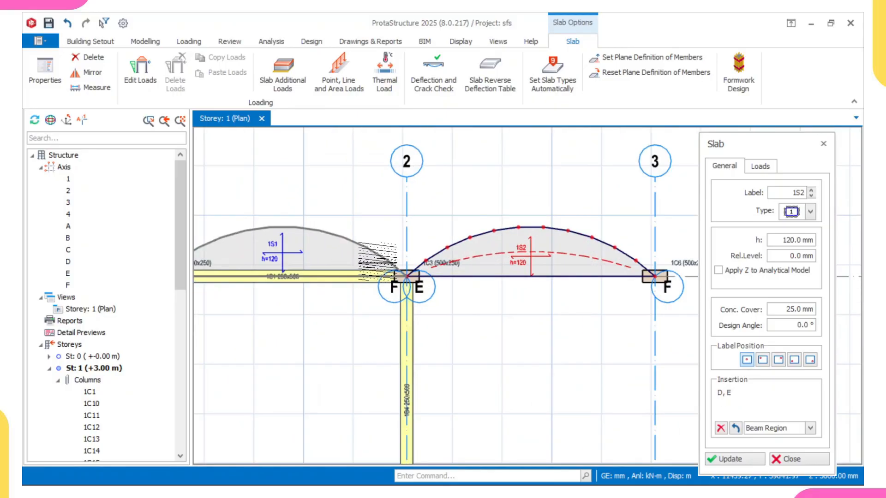
{"action": "scroll", "coordinate": [405, 277], "scroll_direction": "down", "scroll_amount": 2}
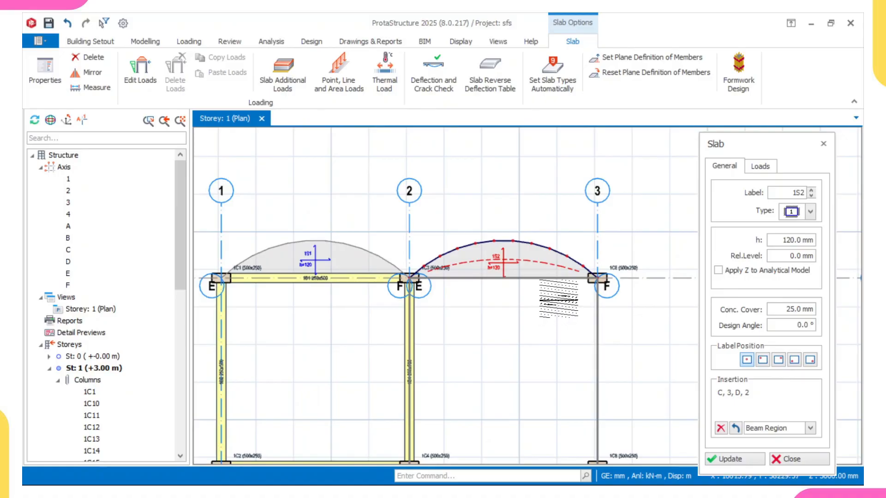
{"action": "scroll", "coordinate": [471, 238], "scroll_direction": "up", "scroll_amount": 4}
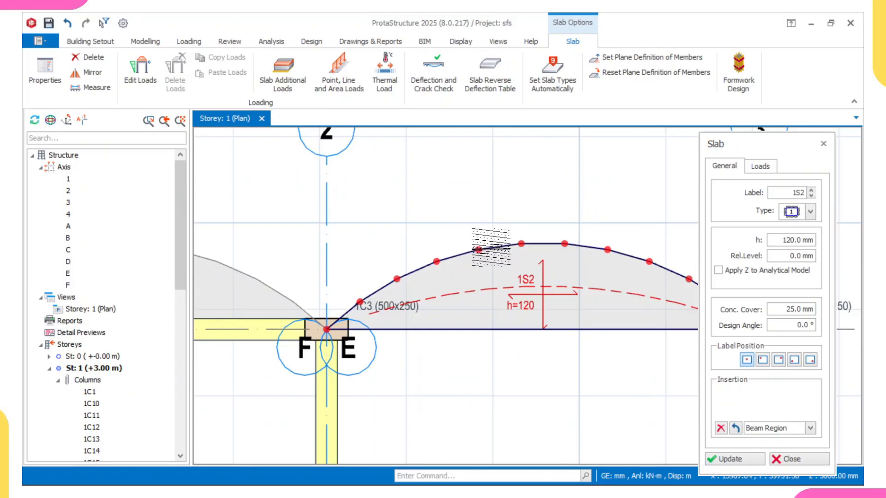
{"action": "scroll", "coordinate": [490, 247], "scroll_direction": "down", "scroll_amount": 1}
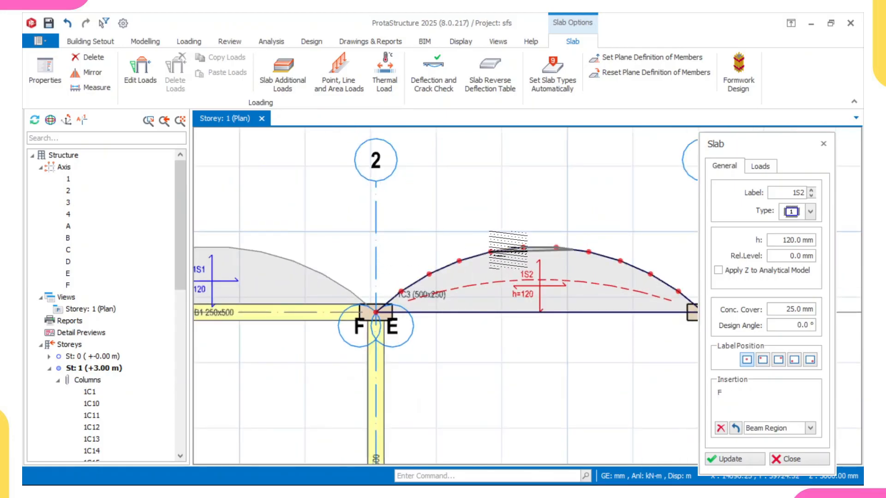
{"action": "scroll", "coordinate": [508, 250], "scroll_direction": "down", "scroll_amount": 5}
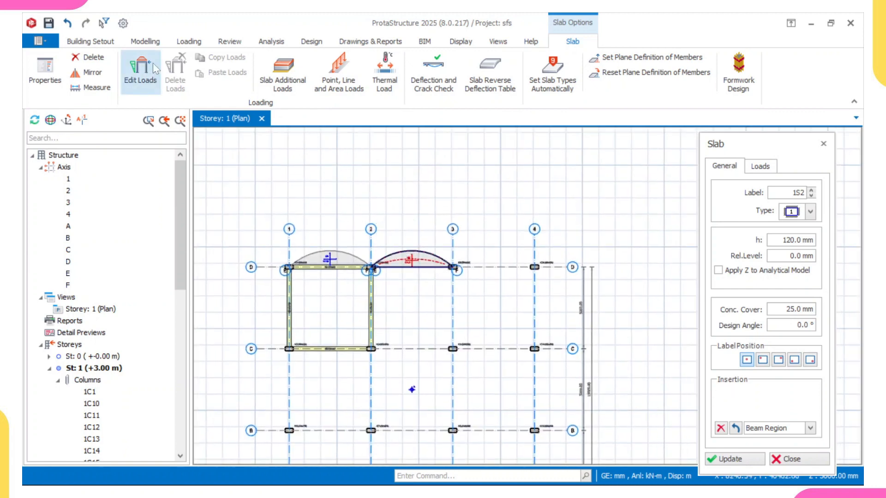
Step: Start a polyline at the column on 4/D and set its first segment to 1000 mm outward along axis D
{"action": "left_click", "coordinate": [155, 44]}
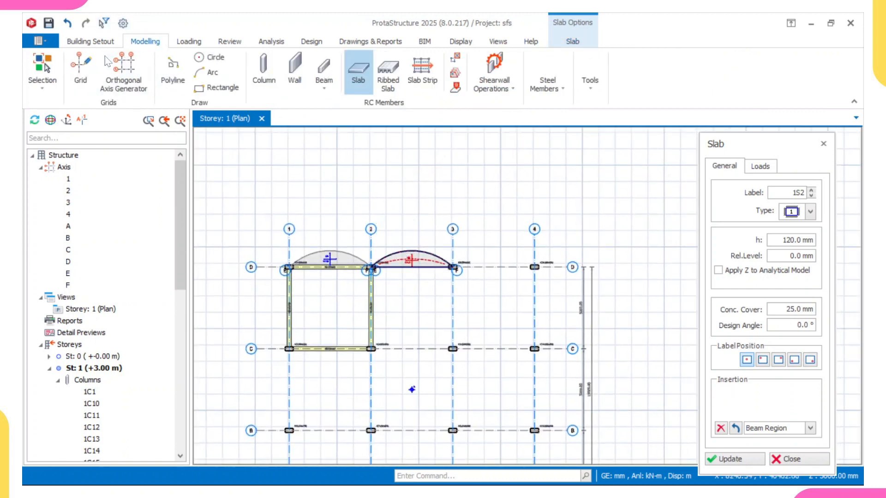
{"action": "left_click", "coordinate": [173, 74]}
{"action": "scroll", "coordinate": [531, 265], "scroll_direction": "up", "scroll_amount": 6}
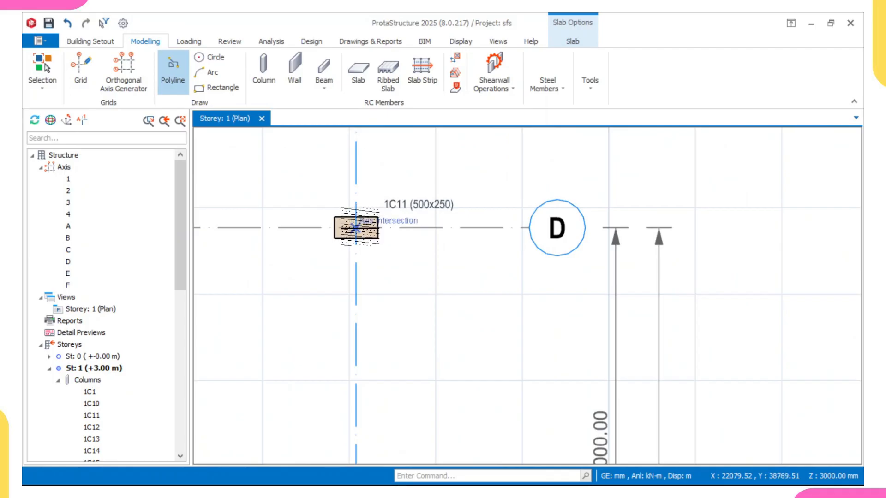
{"action": "left_click", "coordinate": [356, 227]}
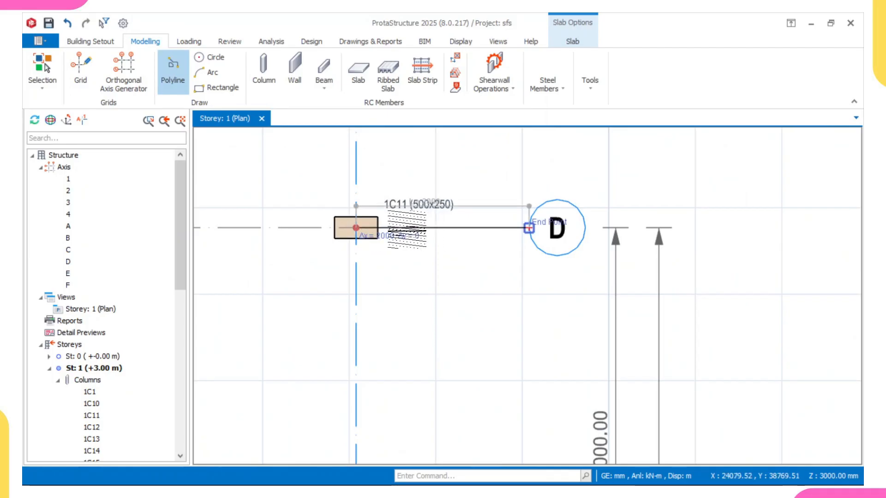
{"action": "key", "text": "Tab"}
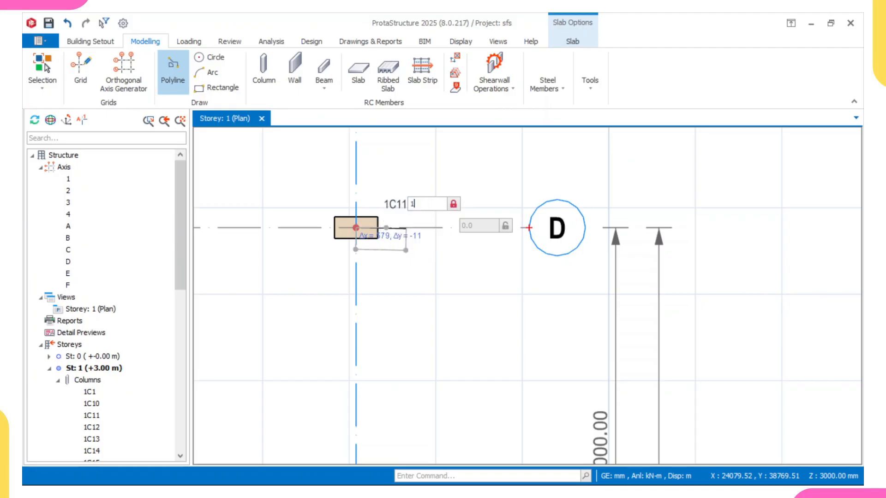
{"action": "type", "text": "1000"}
{"action": "key", "text": "Return"}
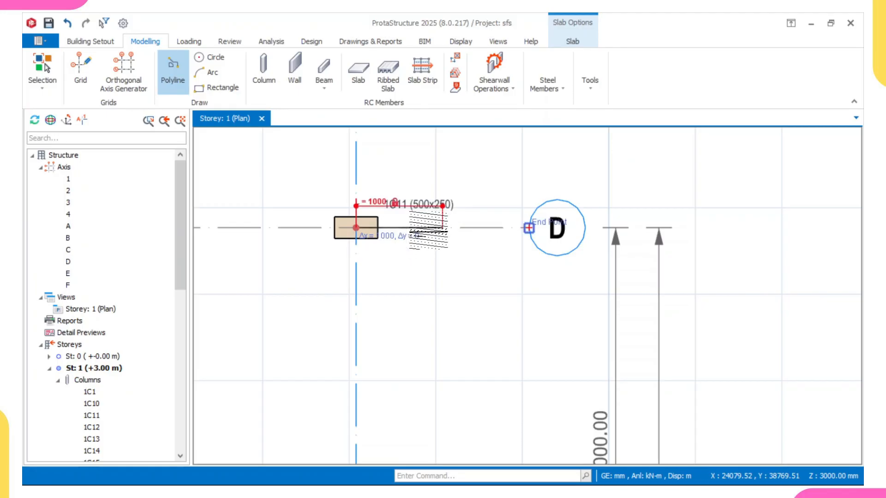
Step: Add a 1000 mm polyline segment running down from axis D, parallel to axis 4
{"action": "scroll", "coordinate": [529, 227], "scroll_direction": "down", "scroll_amount": 2}
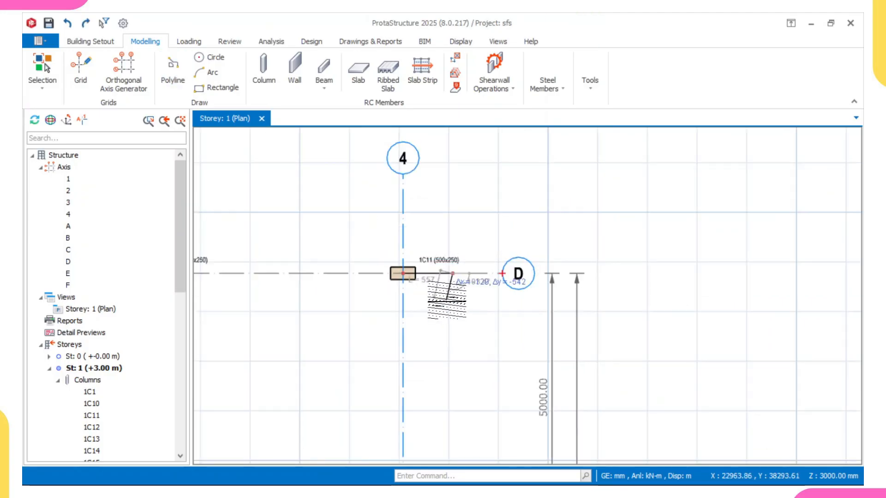
{"action": "scroll", "coordinate": [453, 277], "scroll_direction": "down", "scroll_amount": 2}
{"action": "scroll", "coordinate": [454, 291], "scroll_direction": "up", "scroll_amount": 1}
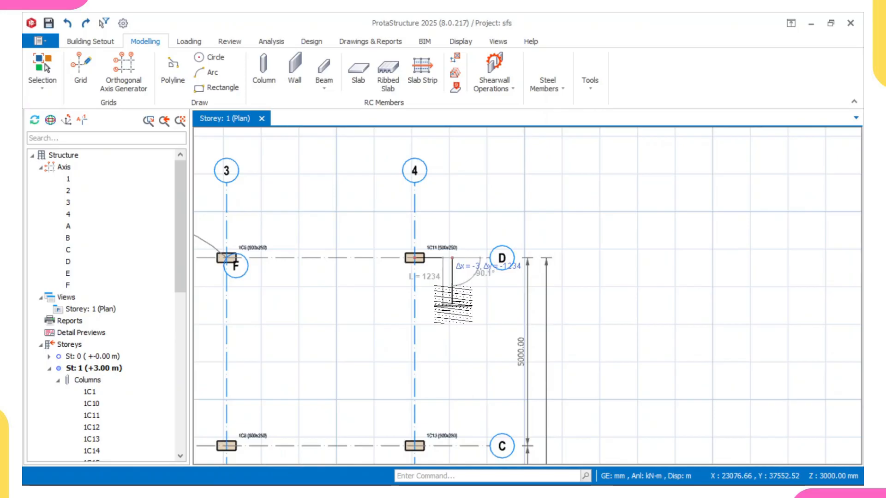
{"action": "key", "text": "Tab"}
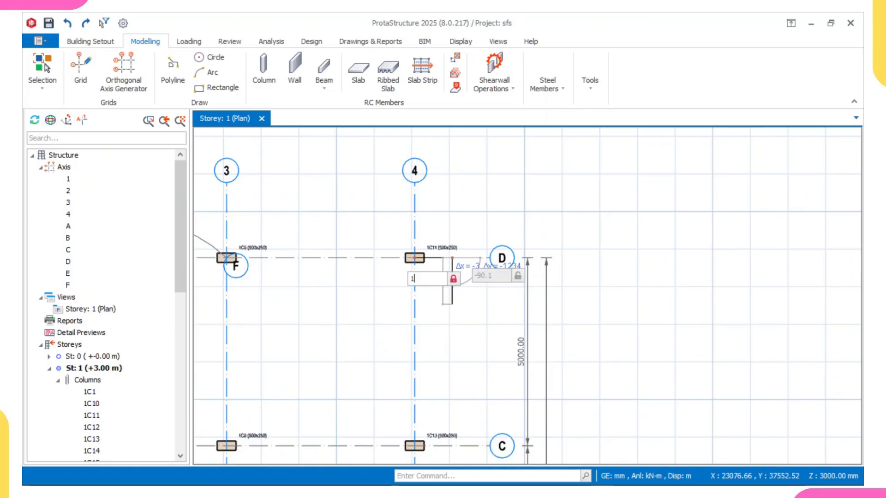
{"action": "type", "text": "1000"}
{"action": "key", "text": "Return"}
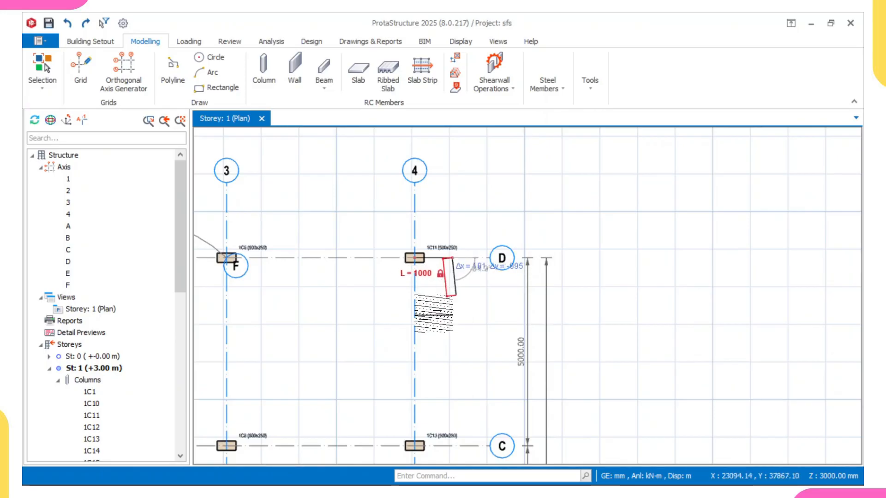
{"action": "scroll", "coordinate": [452, 296], "scroll_direction": "up", "scroll_amount": 2}
{"action": "scroll", "coordinate": [451, 297], "scroll_direction": "up", "scroll_amount": 1}
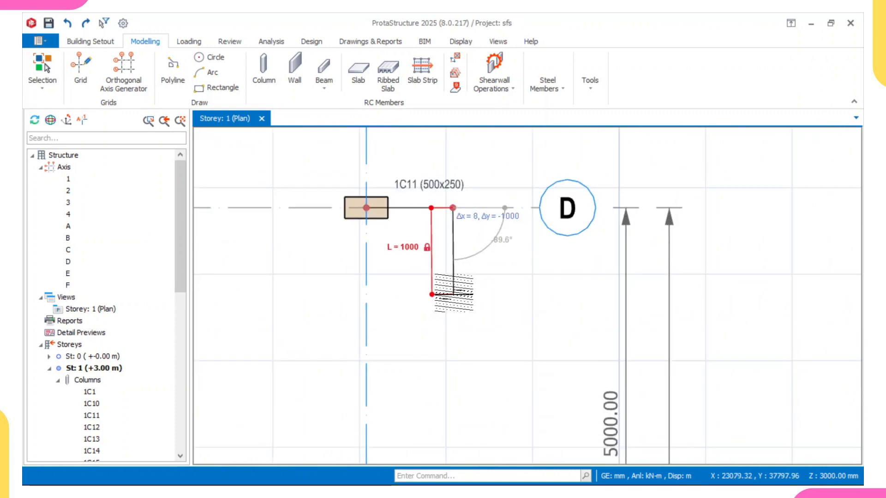
{"action": "left_click", "coordinate": [453, 293]}
Step: Add a 1000 mm horizontal polyline segment running outward, away from axis 4
{"action": "scroll", "coordinate": [445, 274], "scroll_direction": "down", "scroll_amount": 2}
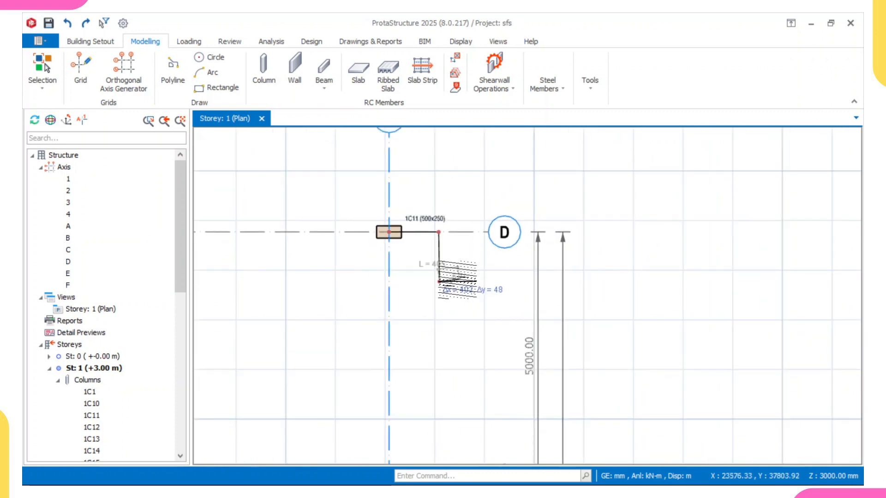
{"action": "scroll", "coordinate": [446, 279], "scroll_direction": "up", "scroll_amount": 1}
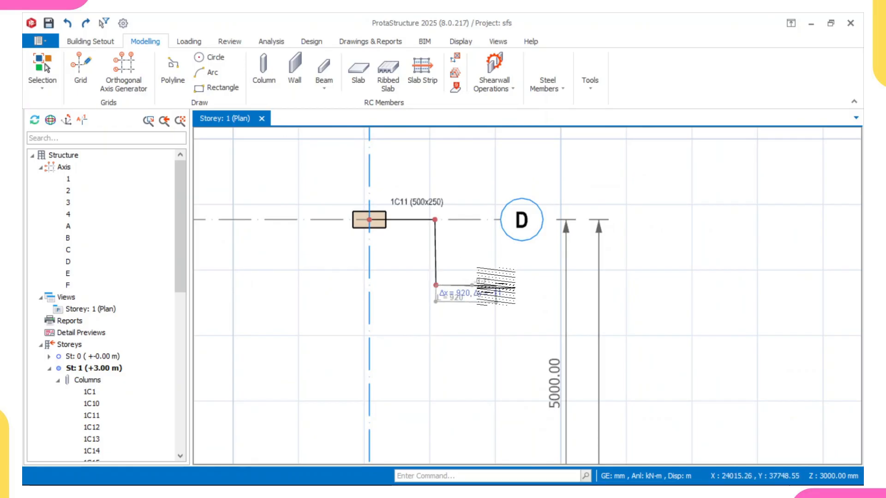
{"action": "type", "text": "1000"}
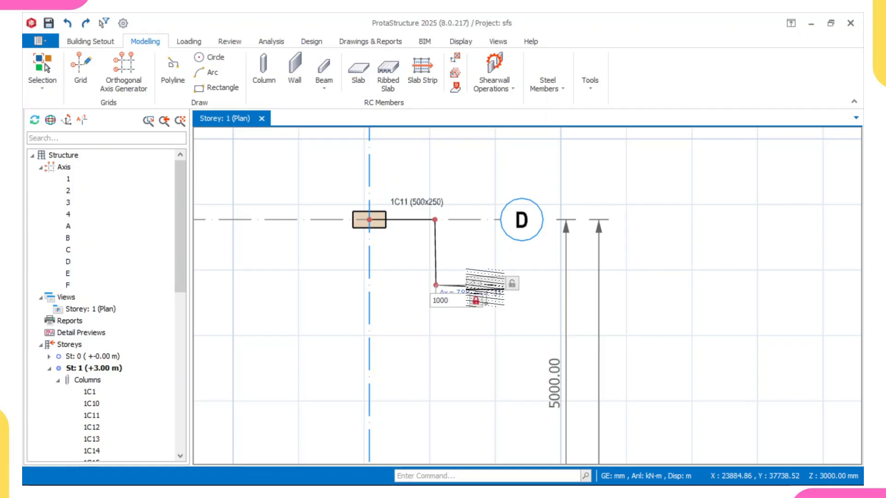
{"action": "key", "text": "Tab"}
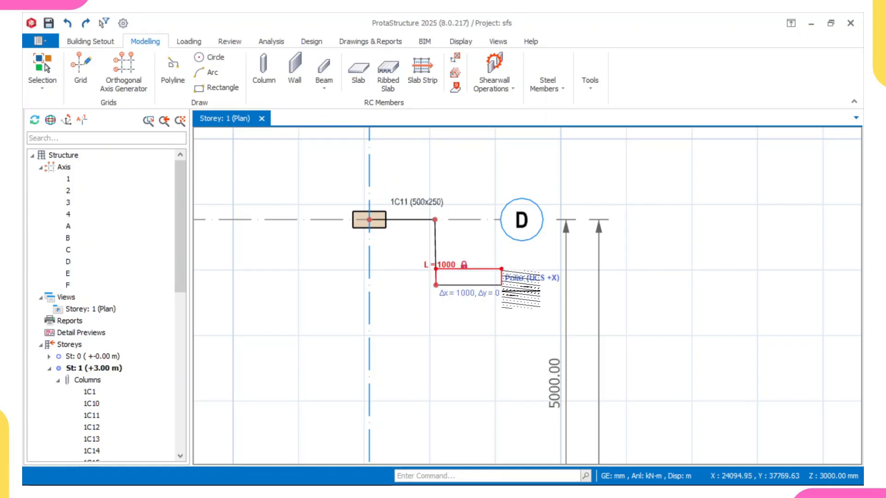
{"action": "left_click", "coordinate": [503, 285]}
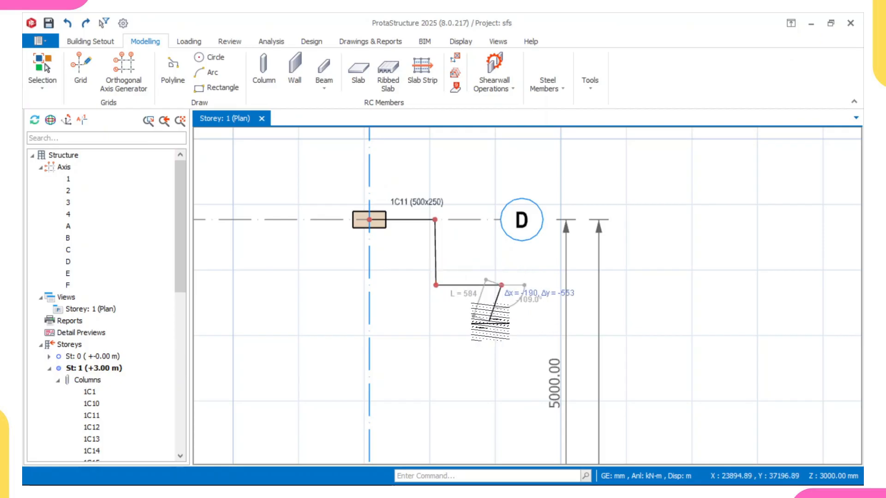
Step: Continue the polyline with an outward-bulging arc whose end lies 2000 mm straight below its start
{"action": "scroll", "coordinate": [490, 321], "scroll_direction": "down", "scroll_amount": 1}
{"action": "right_click", "coordinate": [495, 318]}
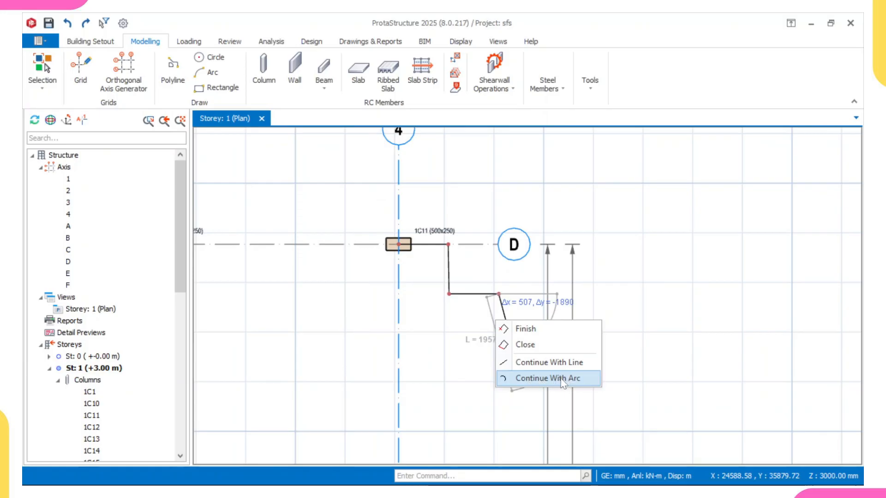
{"action": "left_click", "coordinate": [537, 383]}
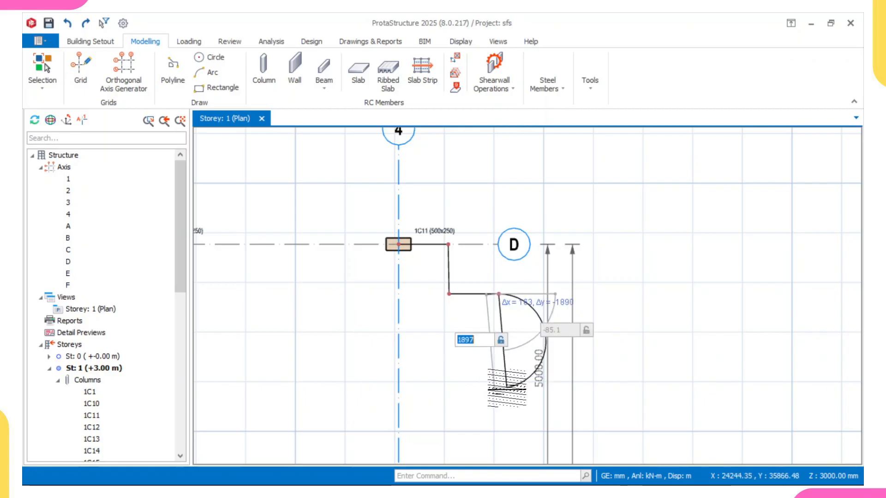
{"action": "type", "text": "200"}
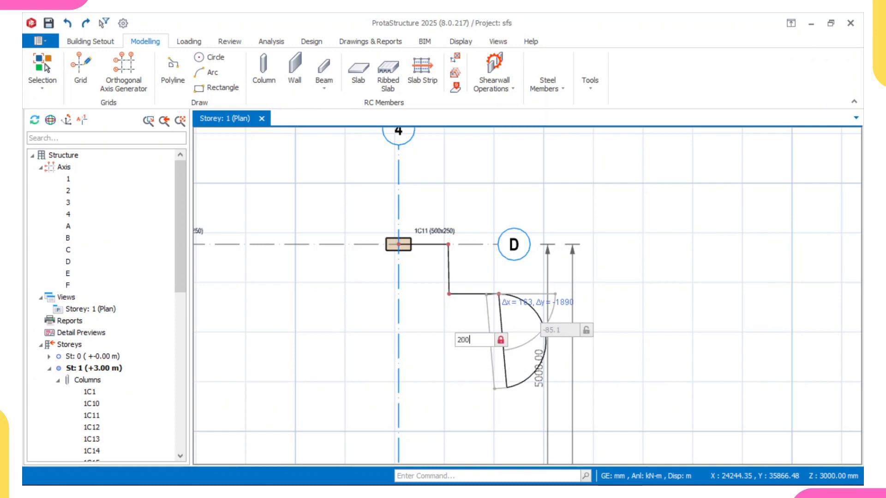
{"action": "type", "text": "0"}
{"action": "key", "text": "Return"}
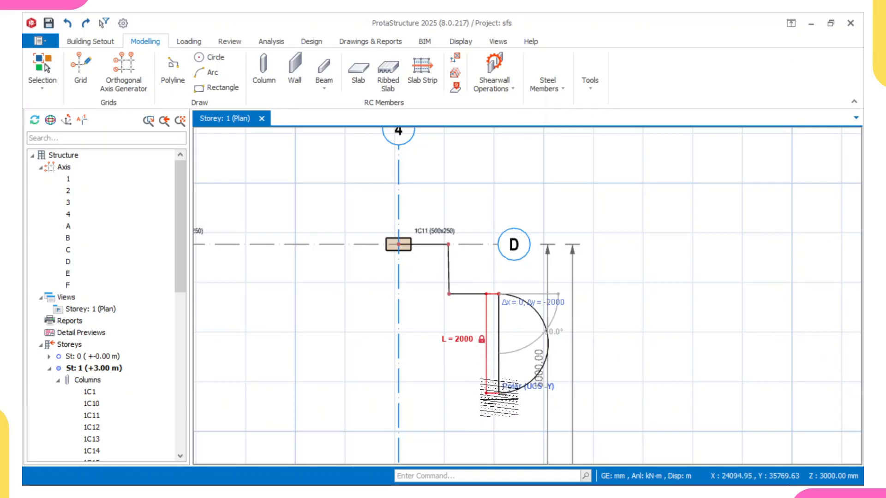
{"action": "left_click", "coordinate": [498, 393]}
Step: Switch the polyline back to straight lines and add a horizontal segment about 890 mm long toward axis 4
{"action": "scroll", "coordinate": [485, 376], "scroll_direction": "down", "scroll_amount": 1}
{"action": "scroll", "coordinate": [459, 383], "scroll_direction": "up", "scroll_amount": 1}
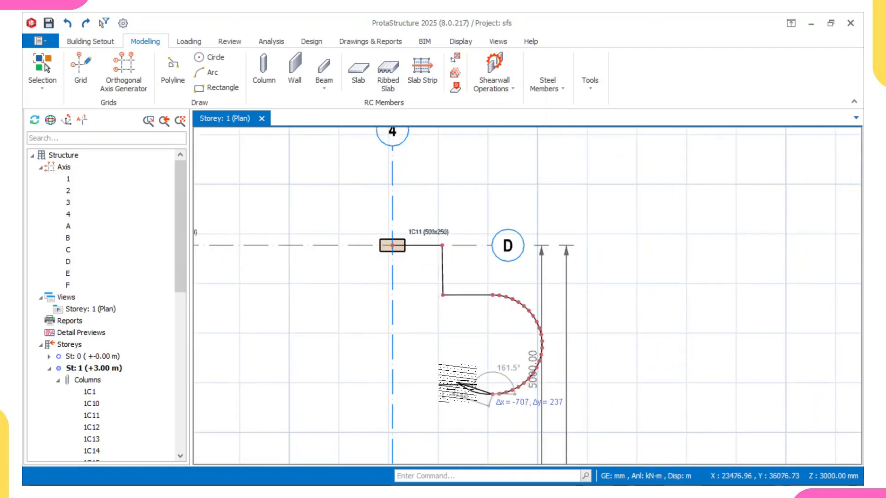
{"action": "scroll", "coordinate": [458, 387], "scroll_direction": "up", "scroll_amount": 2}
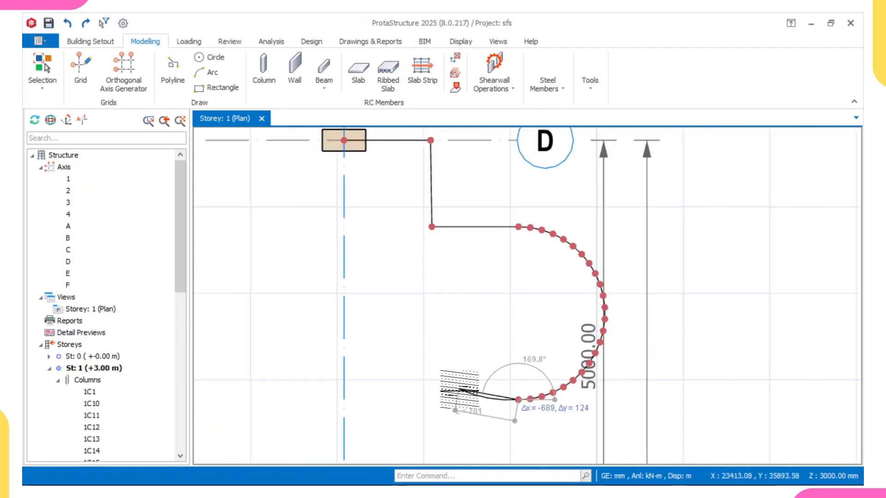
{"action": "right_click", "coordinate": [459, 390]}
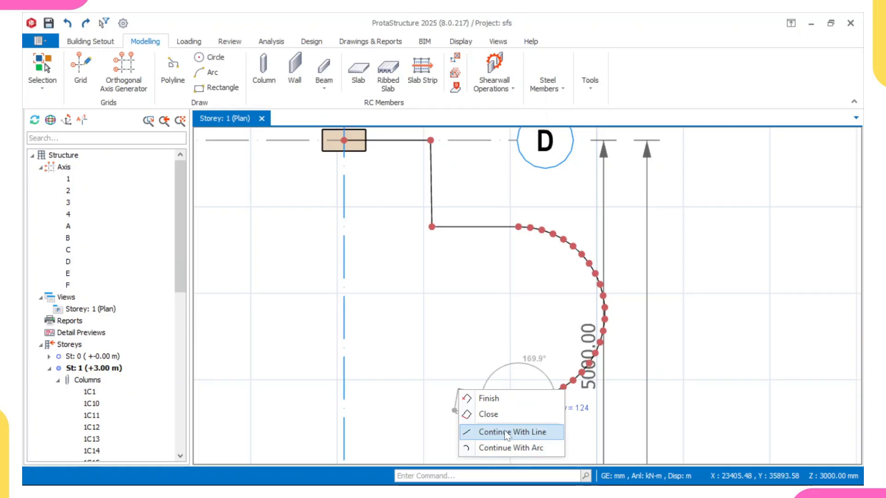
{"action": "left_click", "coordinate": [525, 436]}
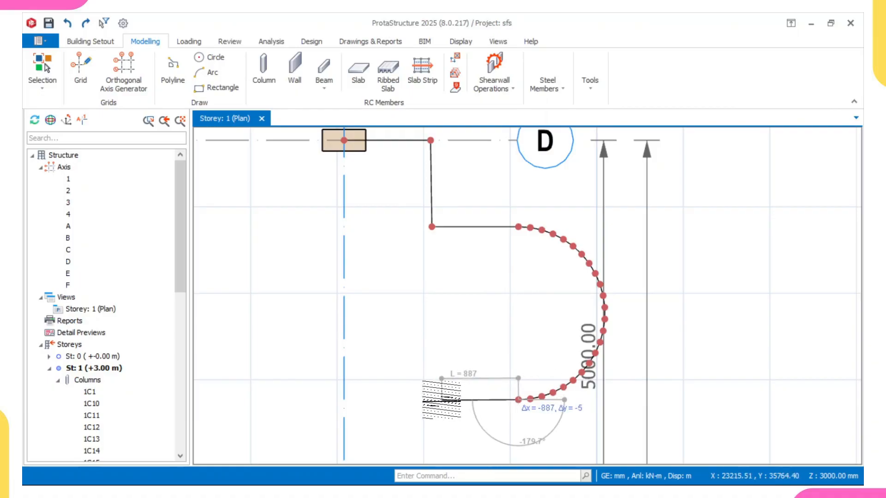
{"action": "left_click", "coordinate": [441, 400]}
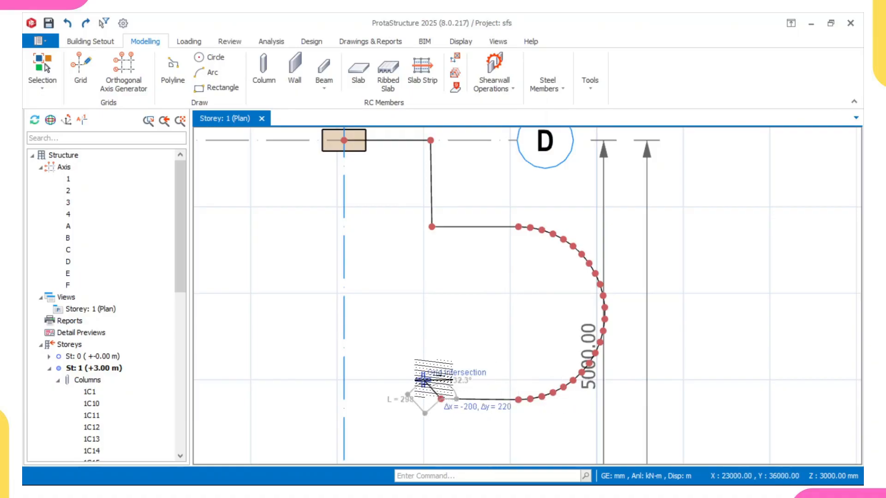
Step: Add a downward polyline segment about 1270 mm long, ending a little above axis C
{"action": "scroll", "coordinate": [432, 376], "scroll_direction": "down", "scroll_amount": 3}
{"action": "middle_click_drag", "start_coordinate": [438, 395], "coordinate": [461, 294]}
{"action": "scroll", "coordinate": [452, 331], "scroll_direction": "up", "scroll_amount": 2}
{"action": "scroll", "coordinate": [455, 330], "scroll_direction": "up", "scroll_amount": 1}
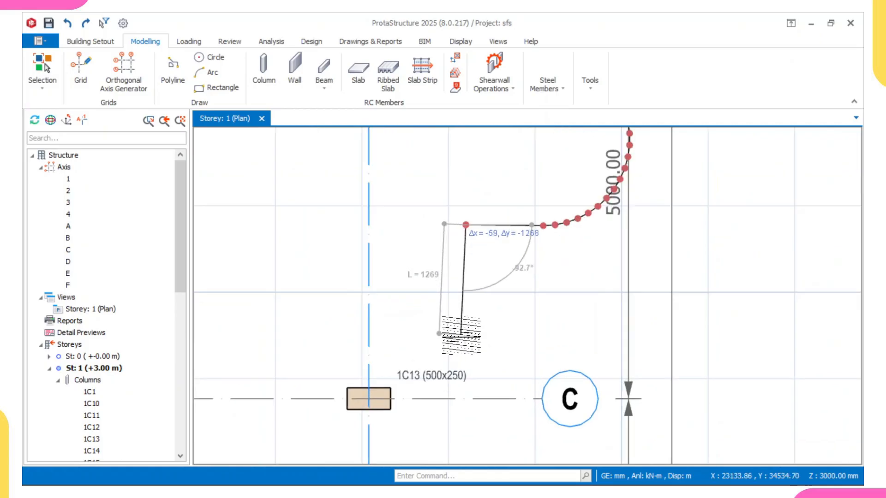
{"action": "left_click", "coordinate": [464, 334]}
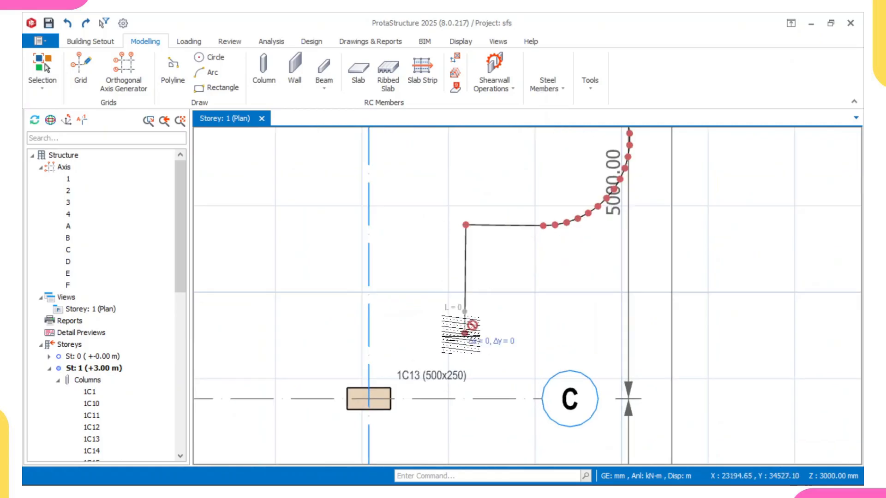
{"action": "middle_click_drag", "start_coordinate": [383, 332], "coordinate": [367, 351]}
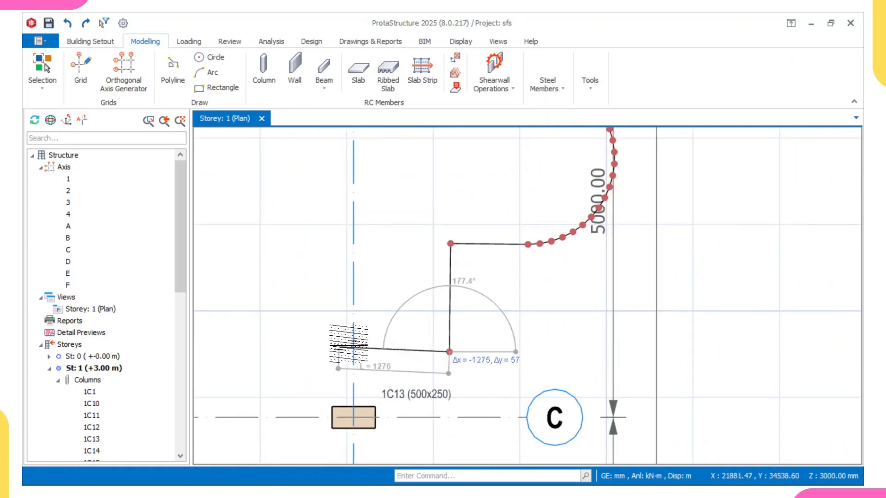
{"action": "scroll", "coordinate": [366, 387], "scroll_direction": "down", "scroll_amount": 2}
{"action": "scroll", "coordinate": [367, 387], "scroll_direction": "down", "scroll_amount": 4}
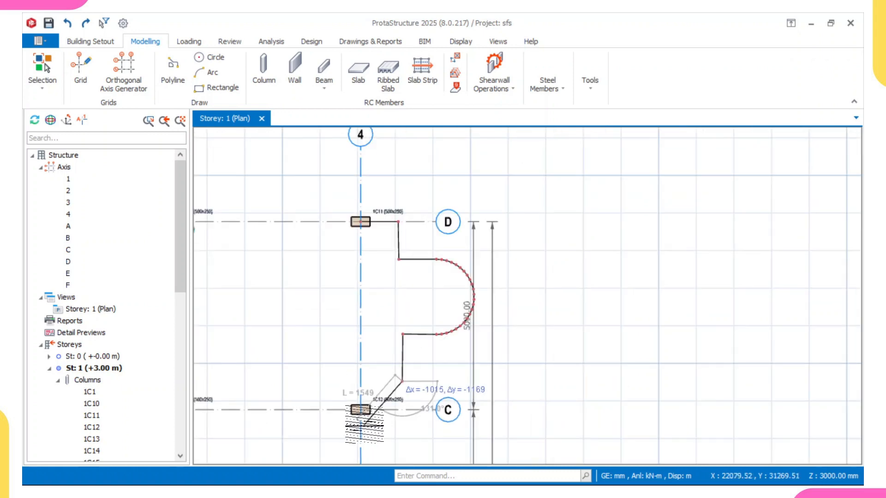
{"action": "scroll", "coordinate": [357, 417], "scroll_direction": "up", "scroll_amount": 2}
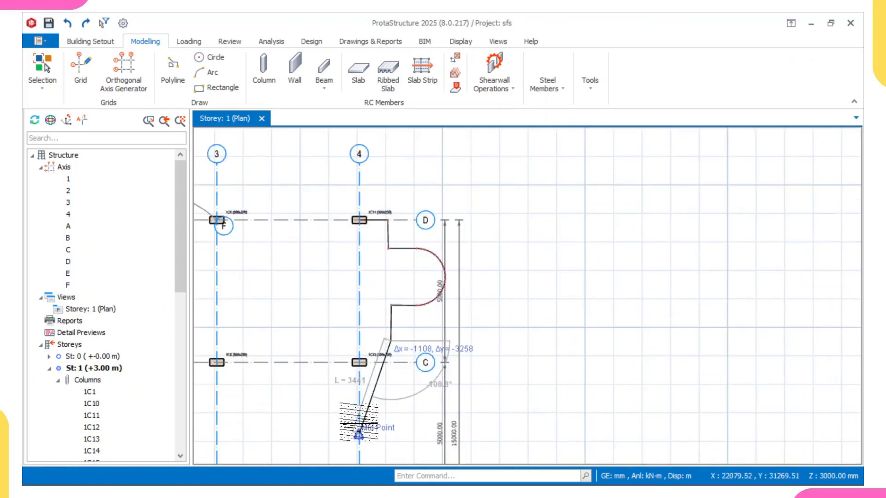
{"action": "scroll", "coordinate": [363, 328], "scroll_direction": "up", "scroll_amount": 4}
{"action": "scroll", "coordinate": [365, 319], "scroll_direction": "up", "scroll_amount": 2}
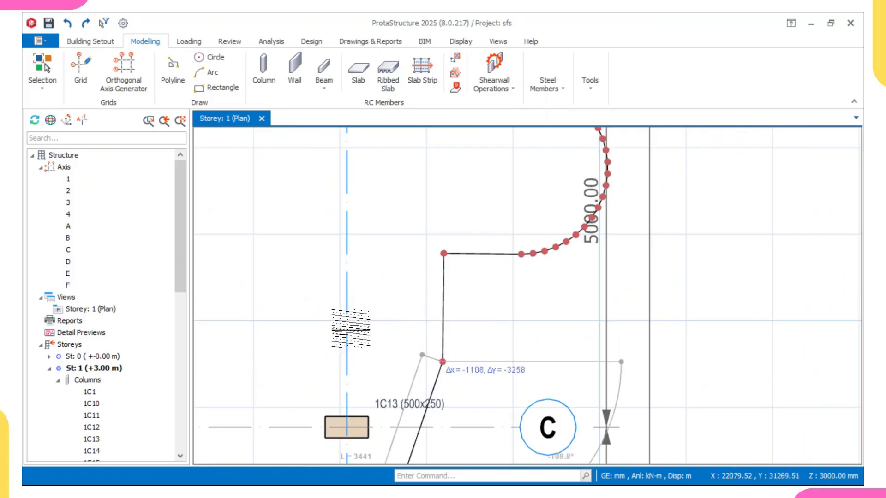
{"action": "scroll", "coordinate": [335, 436], "scroll_direction": "down", "scroll_amount": 3}
{"action": "scroll", "coordinate": [358, 164], "scroll_direction": "down", "scroll_amount": 2}
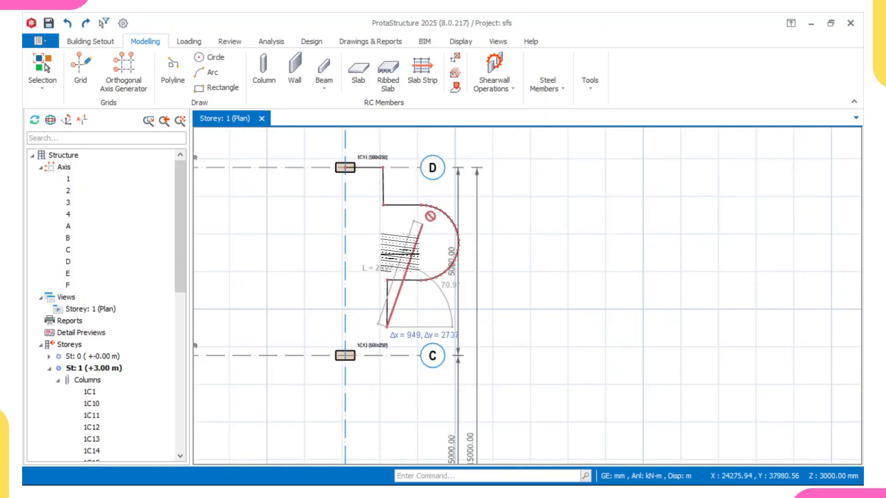
Step: Hide the Axes layer in the plan view while the polyline is still being drawn
{"action": "left_click", "coordinate": [461, 41]}
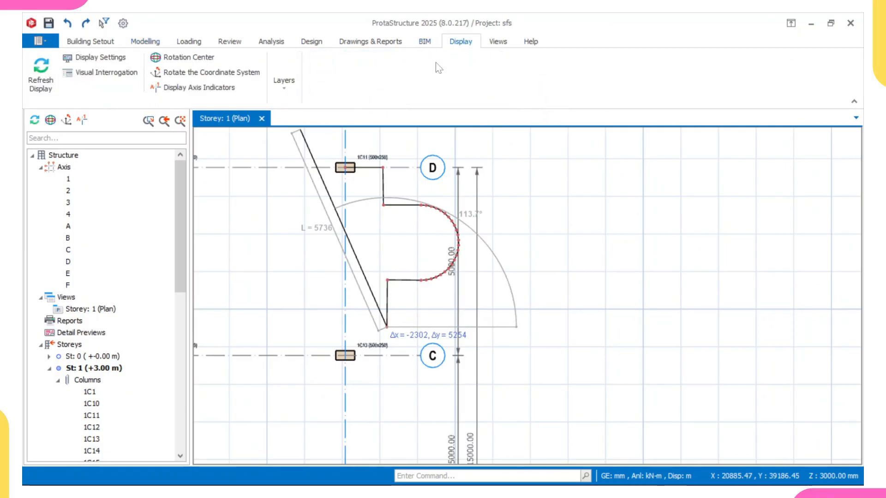
{"action": "left_click", "coordinate": [283, 83]}
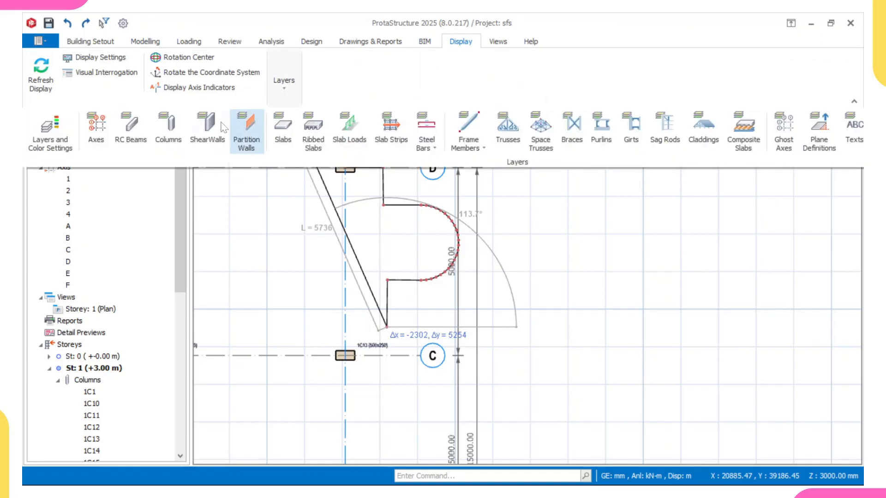
{"action": "left_click", "coordinate": [96, 129]}
Step: Add a horizontal polyline segment about 1240 mm long toward column 1C13's centreline, and close the polyline back to its start
{"action": "scroll", "coordinate": [323, 277], "scroll_direction": "up", "scroll_amount": 5}
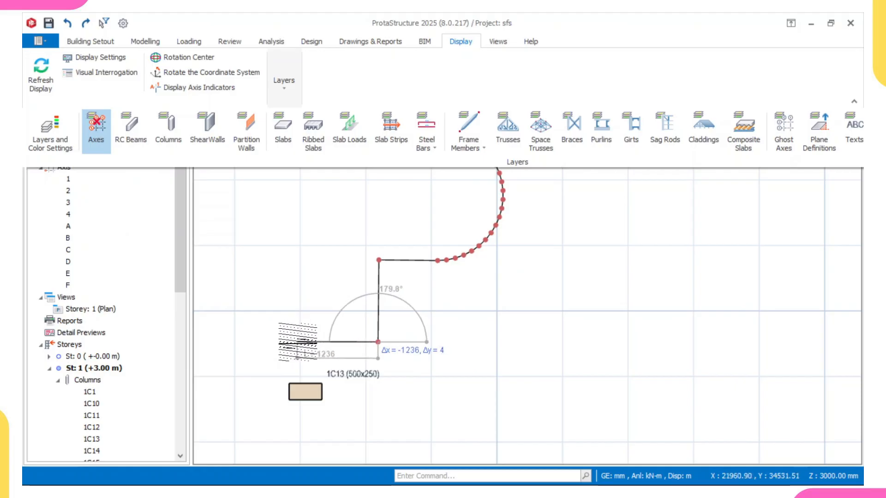
{"action": "left_click", "coordinate": [297, 341]}
{"action": "right_click", "coordinate": [326, 306]}
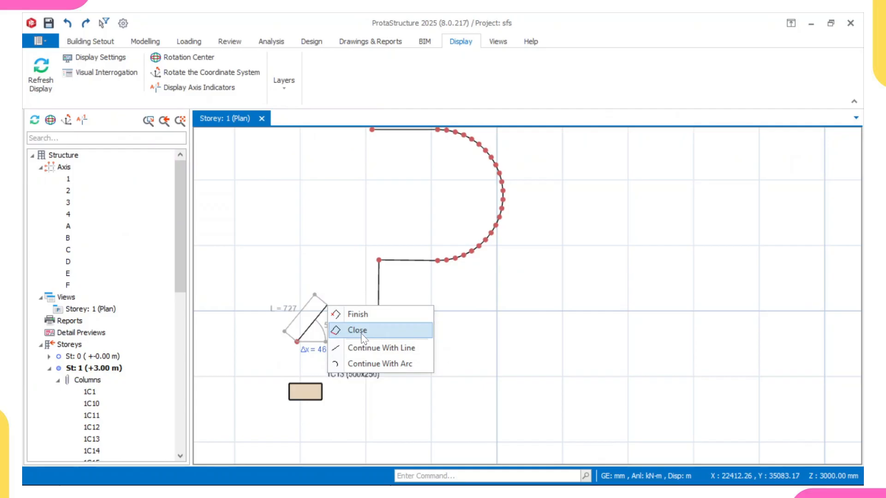
{"action": "left_click", "coordinate": [363, 337]}
{"action": "scroll", "coordinate": [360, 330], "scroll_direction": "down", "scroll_amount": 3}
{"action": "scroll", "coordinate": [348, 263], "scroll_direction": "down", "scroll_amount": 2}
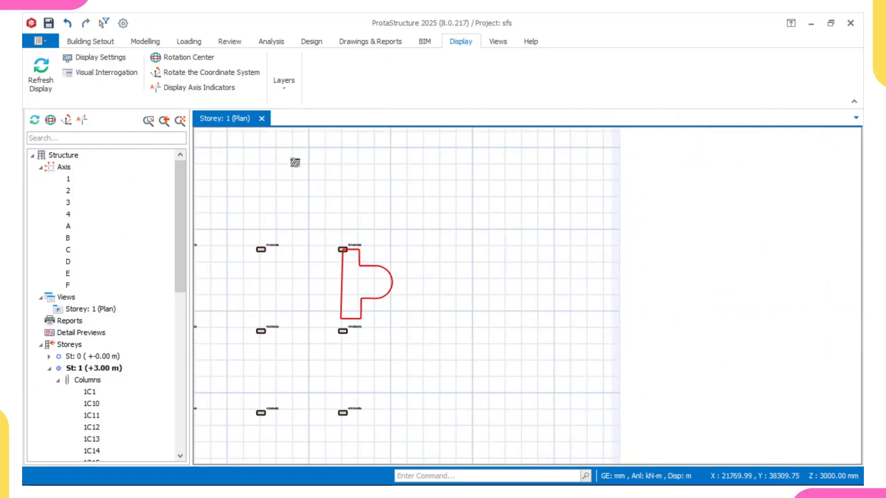
Step: Show the Axes layer in the plan view again
{"action": "left_click", "coordinate": [283, 82]}
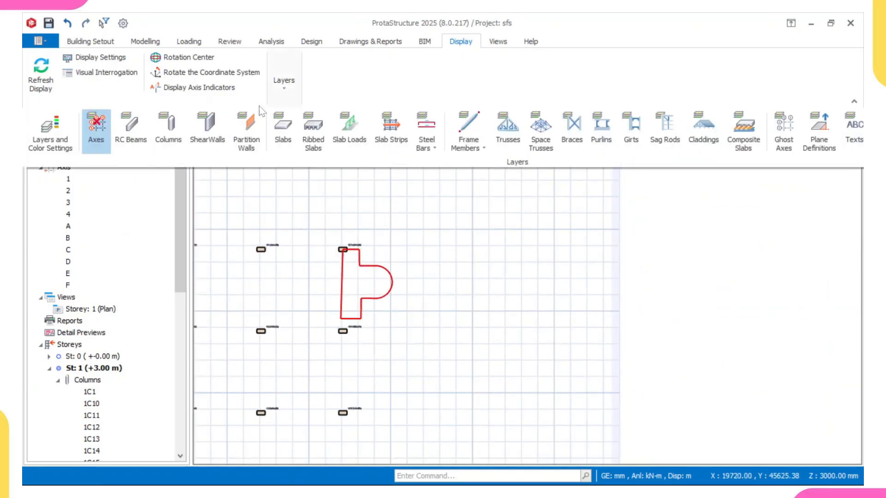
{"action": "left_click", "coordinate": [96, 134]}
{"action": "scroll", "coordinate": [280, 258], "scroll_direction": "down", "scroll_amount": 2}
{"action": "middle_click_drag", "start_coordinate": [307, 281], "coordinate": [313, 290]}
{"action": "scroll", "coordinate": [318, 280], "scroll_direction": "up", "scroll_amount": 1}
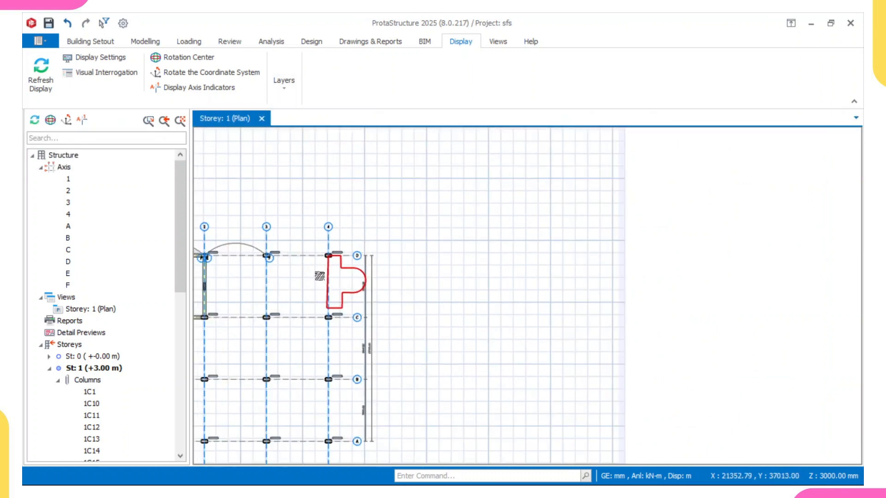
Step: Insert a slab inside the closed polyline with the arc segment beside axis 4, using the Beam Region method
{"action": "left_click", "coordinate": [145, 42]}
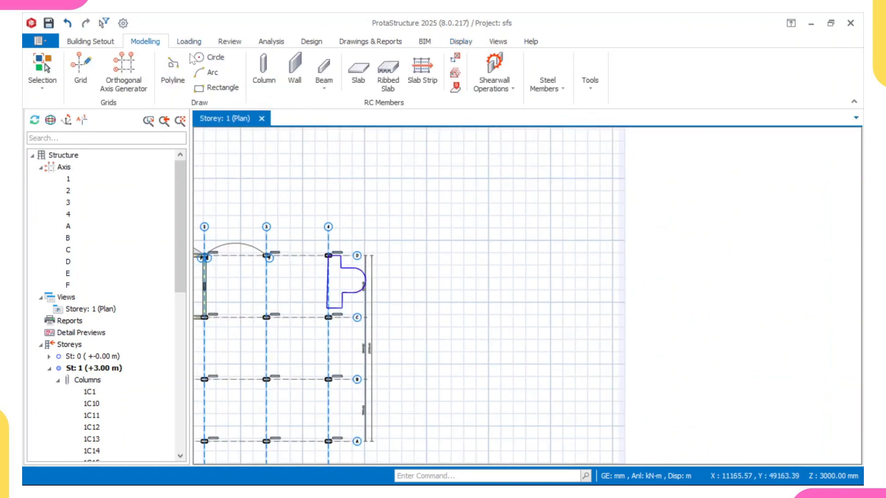
{"action": "left_click", "coordinate": [358, 74]}
{"action": "left_click", "coordinate": [334, 286]}
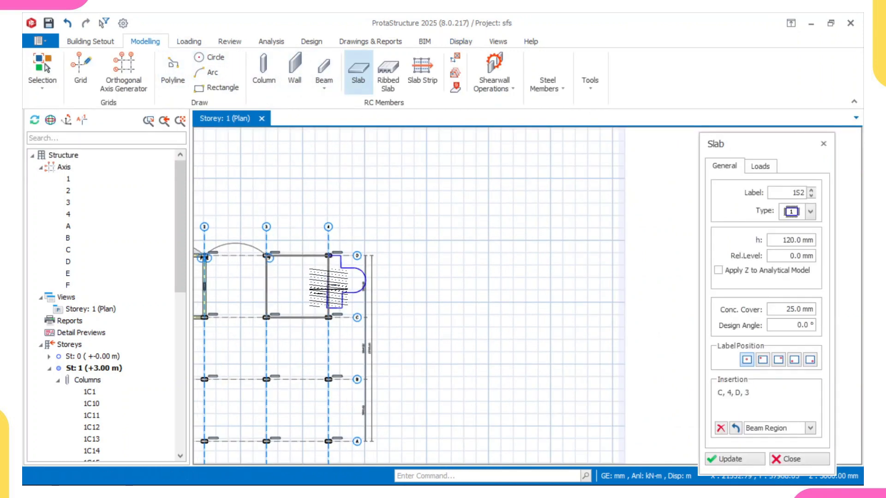
{"action": "scroll", "coordinate": [335, 286], "scroll_direction": "up", "scroll_amount": 2}
{"action": "left_click", "coordinate": [355, 278]}
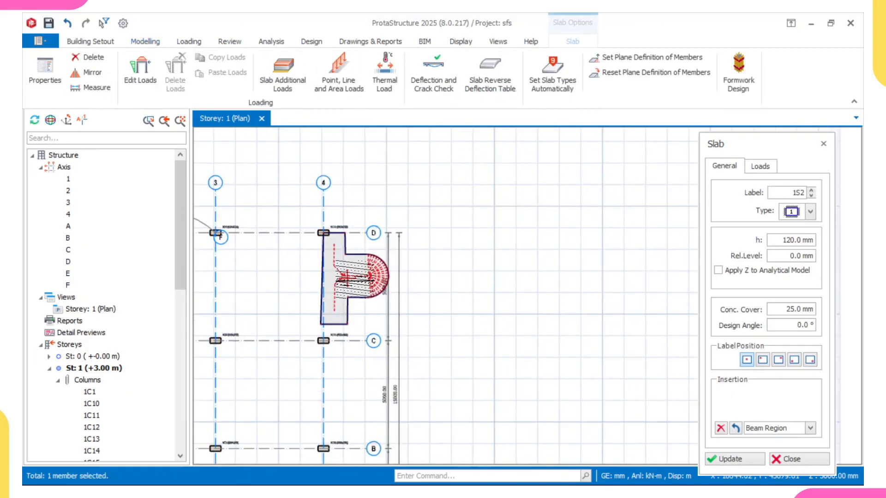
Step: Examine the slab beside axis 4 and the regions offered for a slab around the arc axis between axes 2 and 3, leaving the slab command
{"action": "scroll", "coordinate": [355, 278], "scroll_direction": "down", "scroll_amount": 2}
{"action": "scroll", "coordinate": [388, 280], "scroll_direction": "up", "scroll_amount": 3}
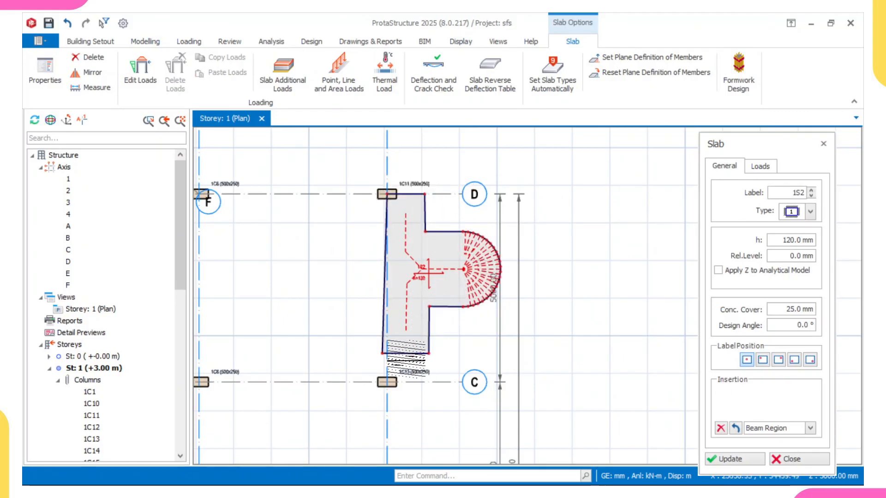
{"action": "scroll", "coordinate": [425, 210], "scroll_direction": "up", "scroll_amount": 3}
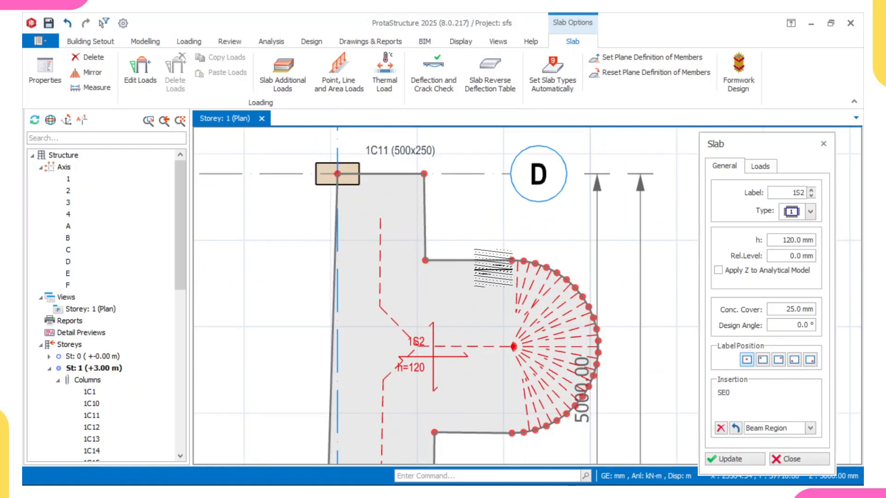
{"action": "scroll", "coordinate": [506, 346], "scroll_direction": "down", "scroll_amount": 3}
{"action": "middle_click_drag", "start_coordinate": [382, 274], "coordinate": [552, 265]}
{"action": "scroll", "coordinate": [272, 229], "scroll_direction": "up", "scroll_amount": 1}
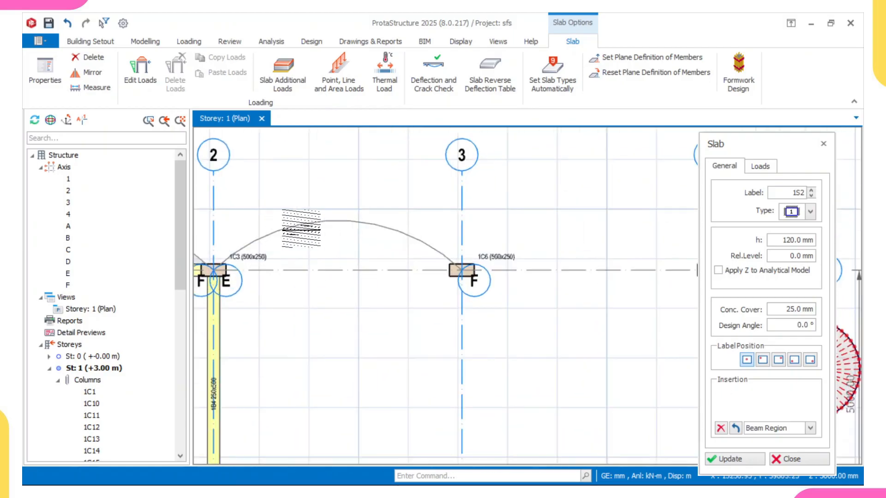
{"action": "scroll", "coordinate": [300, 228], "scroll_direction": "up", "scroll_amount": 1}
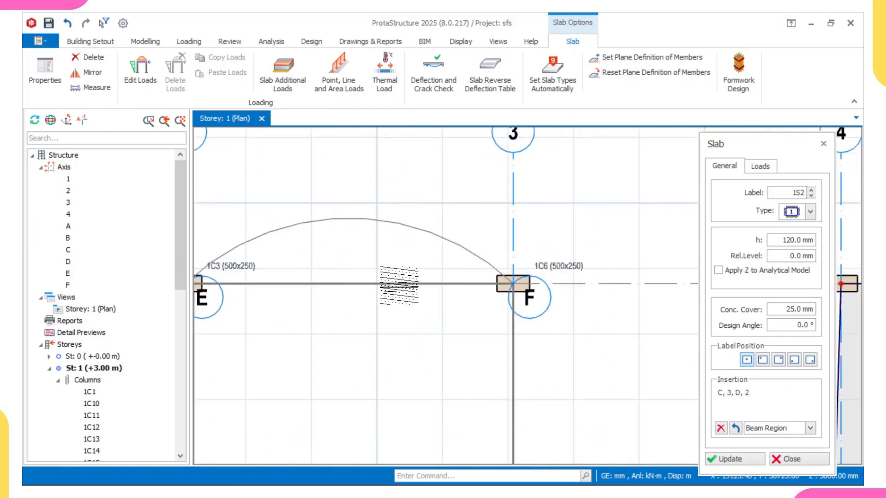
{"action": "scroll", "coordinate": [497, 229], "scroll_direction": "down", "scroll_amount": 3}
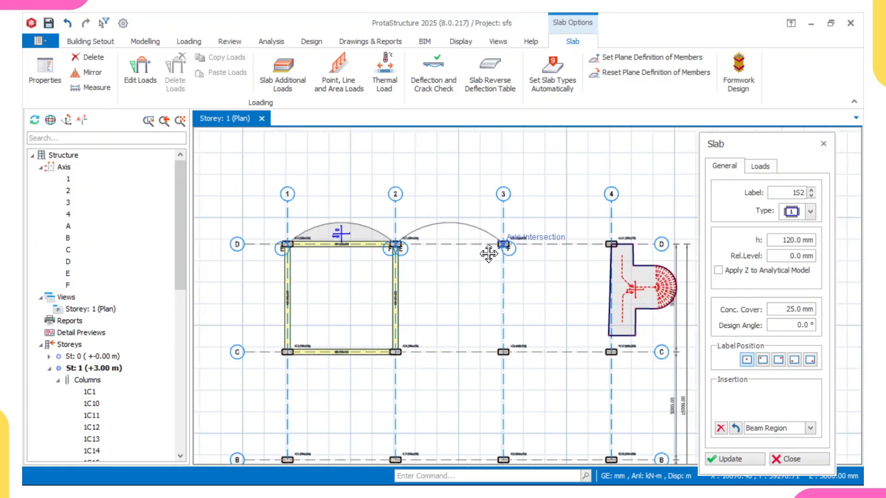
{"action": "scroll", "coordinate": [496, 249], "scroll_direction": "up", "scroll_amount": 1}
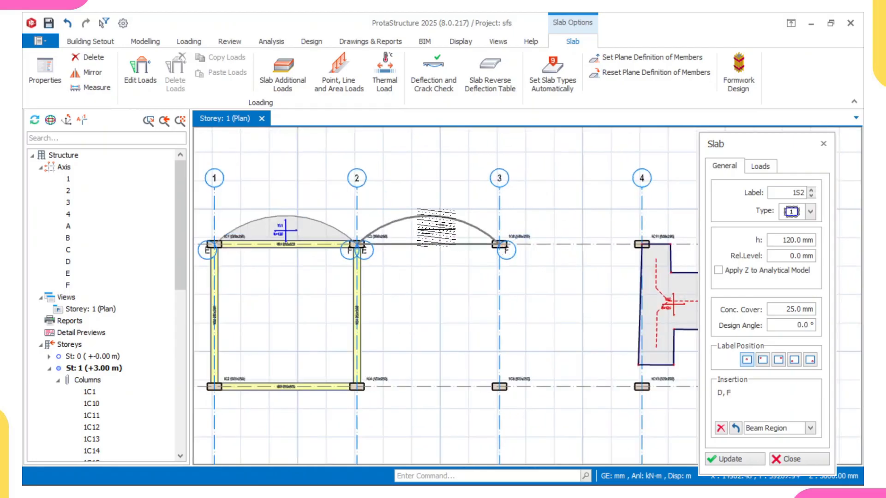
{"action": "scroll", "coordinate": [437, 225], "scroll_direction": "down", "scroll_amount": 1}
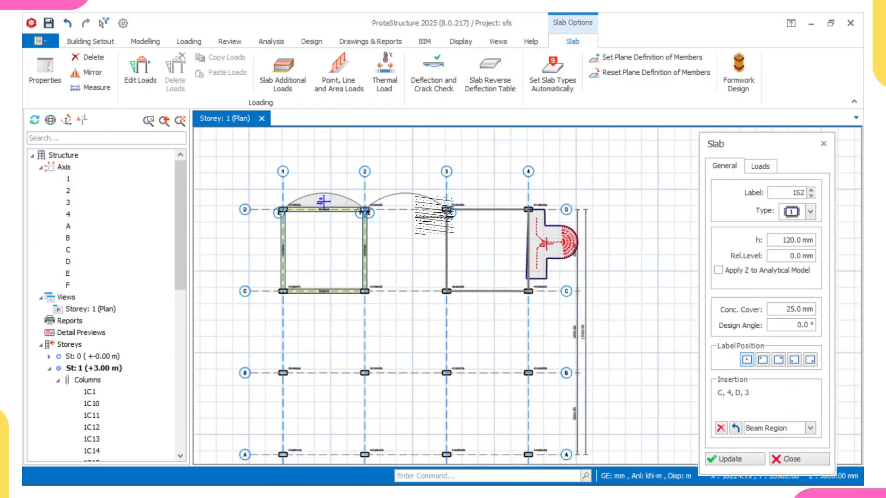
{"action": "scroll", "coordinate": [361, 241], "scroll_direction": "up", "scroll_amount": 2}
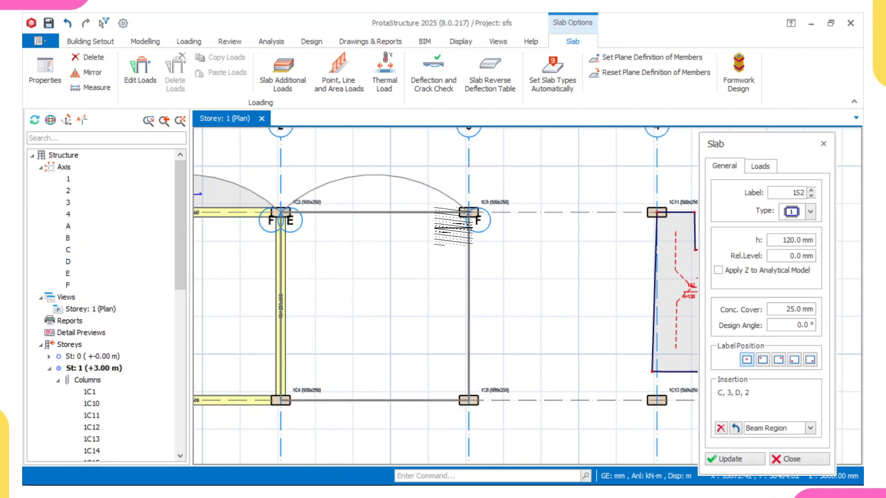
{"action": "key", "text": "Escape"}
{"action": "scroll", "coordinate": [406, 193], "scroll_direction": "down", "scroll_amount": 2}
{"action": "scroll", "coordinate": [406, 195], "scroll_direction": "up", "scroll_amount": 3}
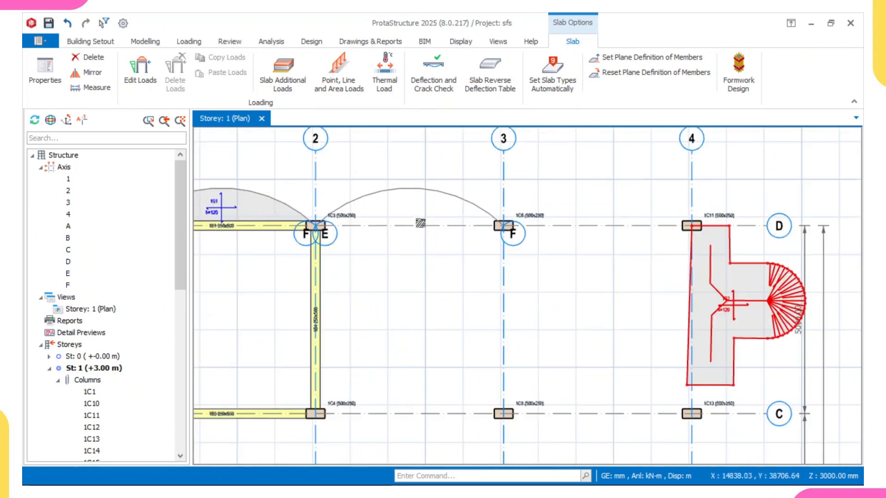
{"action": "middle_click_drag", "start_coordinate": [429, 220], "coordinate": [455, 211]}
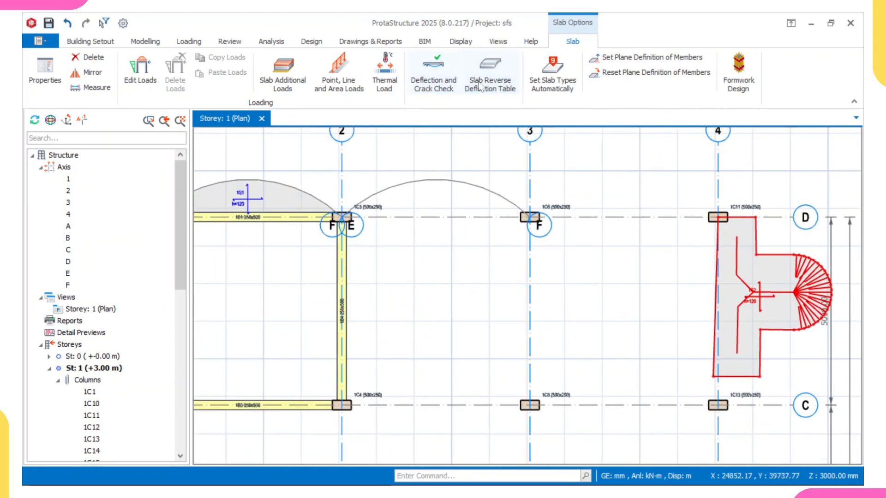
Step: Insert a slab with the Pick Axis method, picking axes 3, C, 2 and arc axis F, and closing on axis 3
{"action": "left_click", "coordinate": [146, 43]}
{"action": "left_click", "coordinate": [359, 74]}
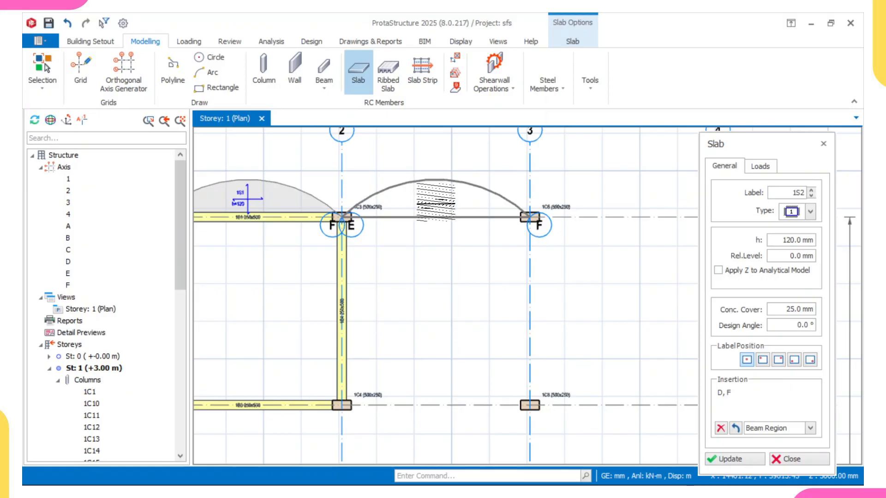
{"action": "left_click", "coordinate": [810, 428]}
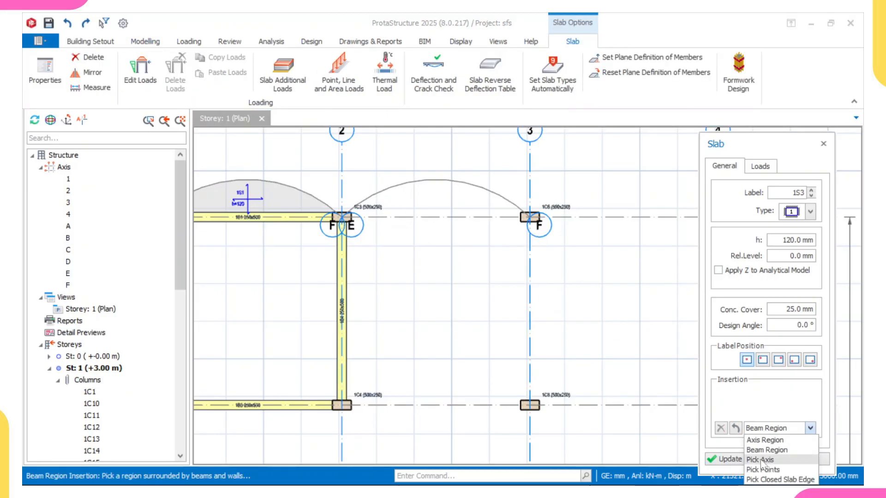
{"action": "left_click", "coordinate": [762, 460]}
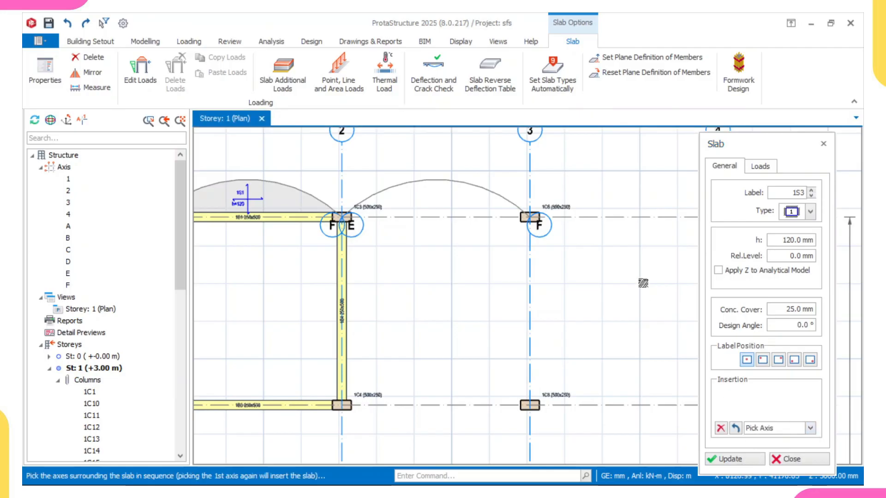
{"action": "scroll", "coordinate": [613, 267], "scroll_direction": "down", "scroll_amount": 3}
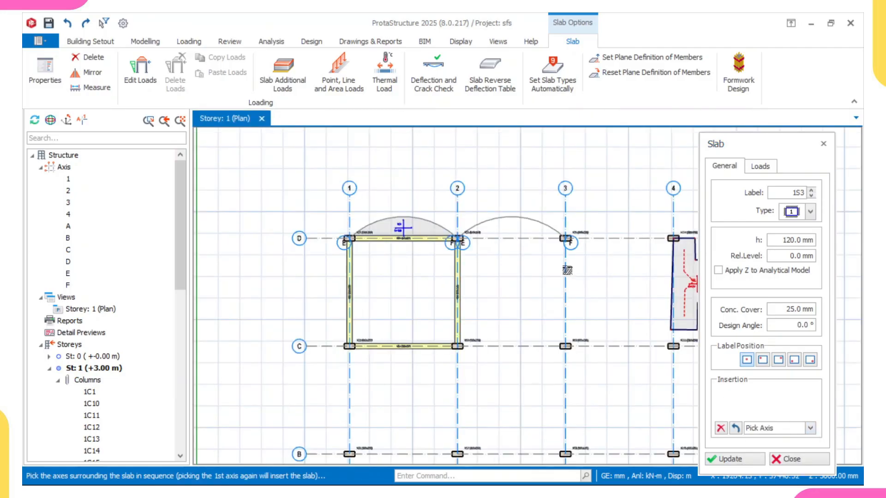
{"action": "left_click", "coordinate": [568, 189]}
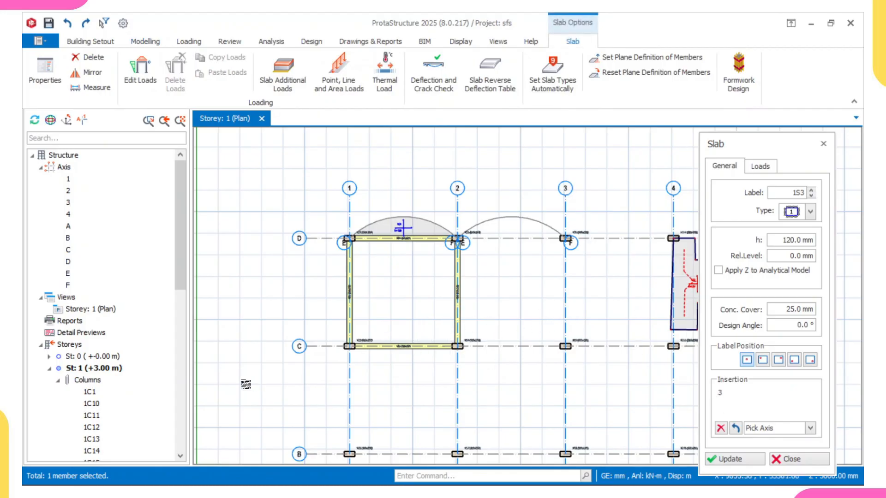
{"action": "left_click", "coordinate": [300, 350]}
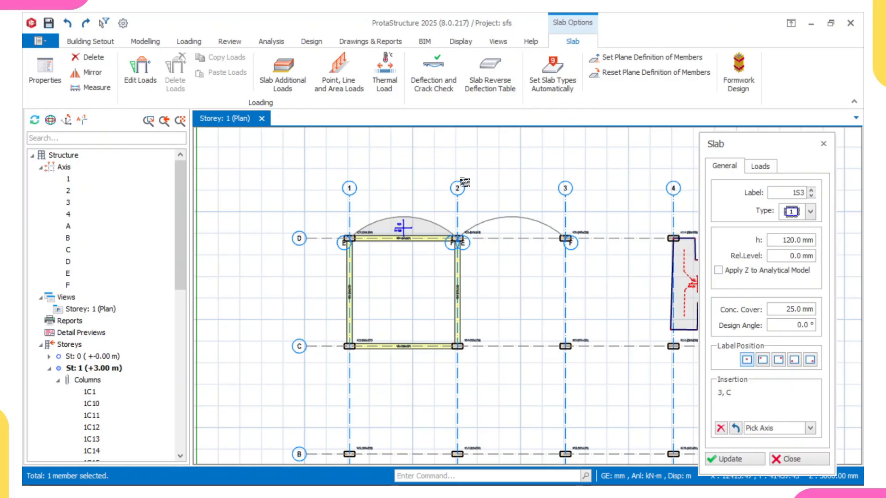
{"action": "left_click", "coordinate": [464, 183]}
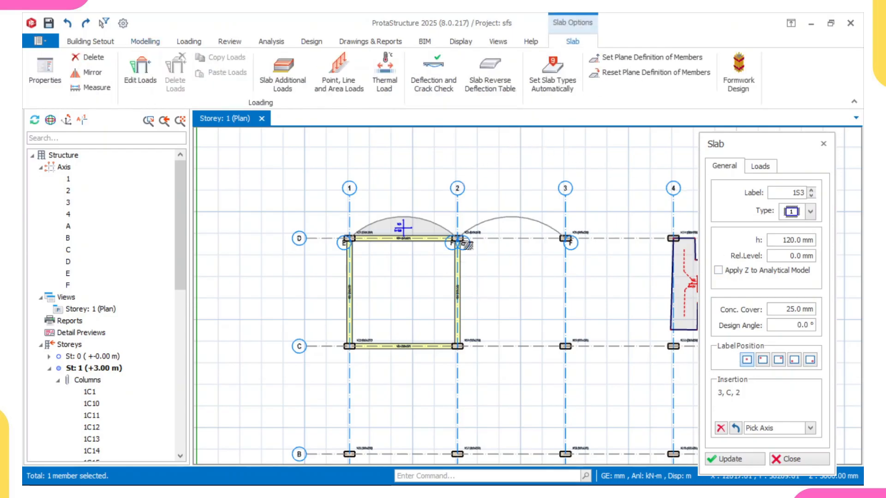
{"action": "scroll", "coordinate": [574, 243], "scroll_direction": "up", "scroll_amount": 2}
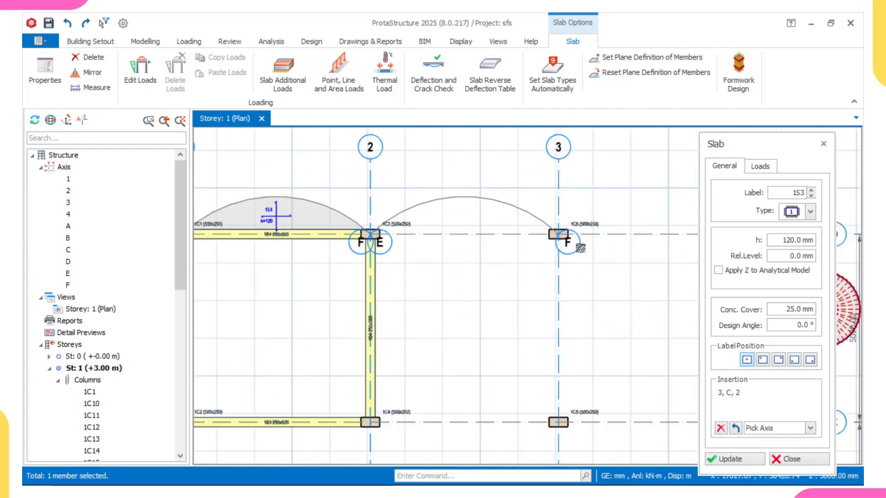
{"action": "left_click", "coordinate": [580, 249]}
{"action": "left_click", "coordinate": [552, 157]}
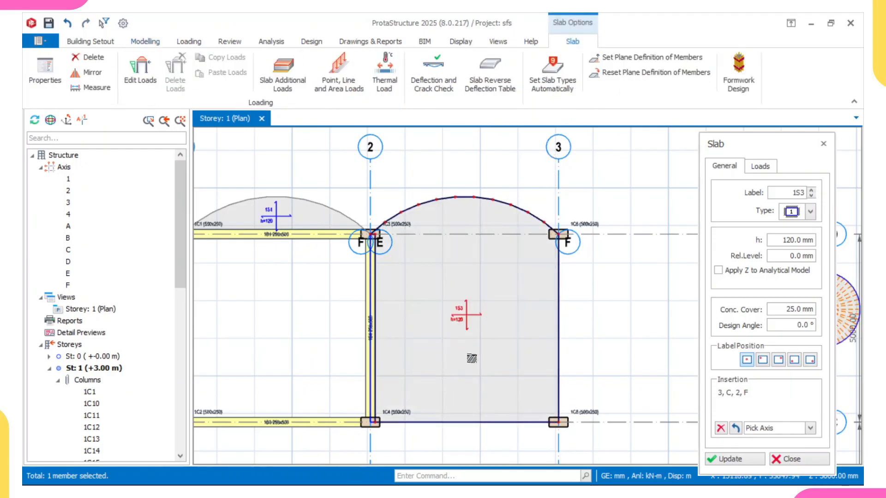
Step: Inspect the new slab between axes 2 and 3, especially its curved edge along the arc axis
{"action": "scroll", "coordinate": [479, 323], "scroll_direction": "down", "scroll_amount": 3}
{"action": "scroll", "coordinate": [487, 313], "scroll_direction": "up", "scroll_amount": 3}
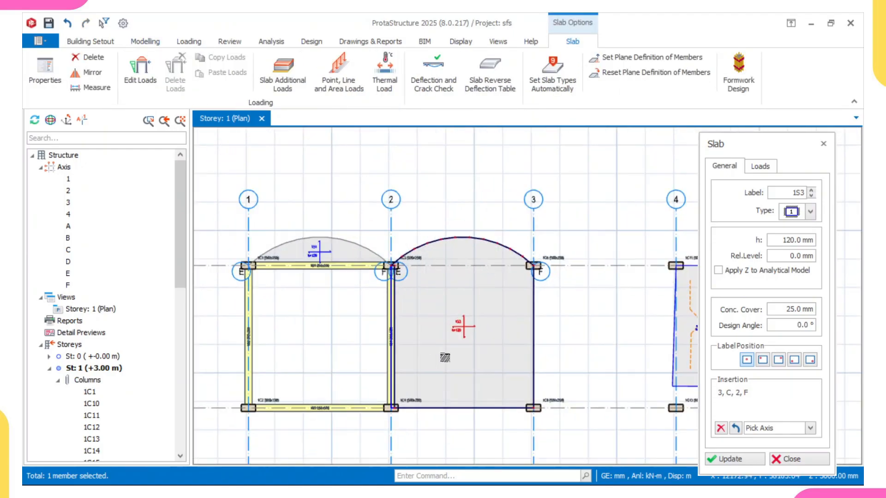
{"action": "scroll", "coordinate": [449, 275], "scroll_direction": "up", "scroll_amount": 2}
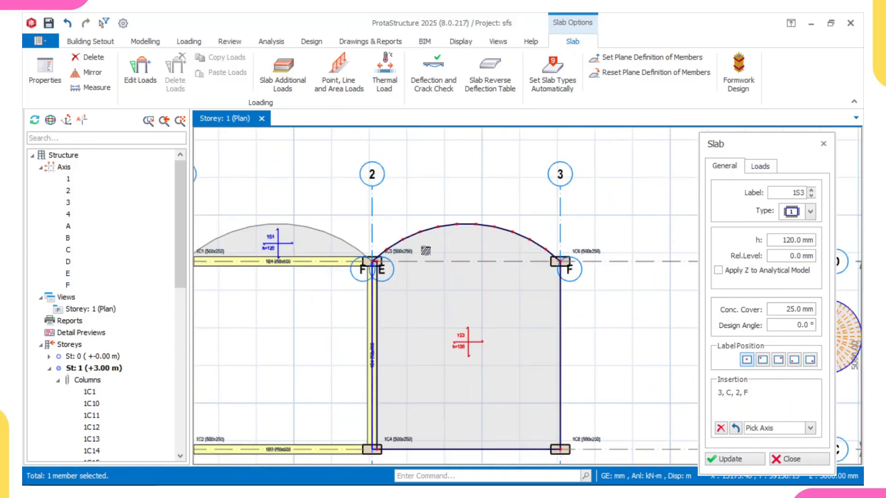
{"action": "scroll", "coordinate": [462, 262], "scroll_direction": "up", "scroll_amount": 2}
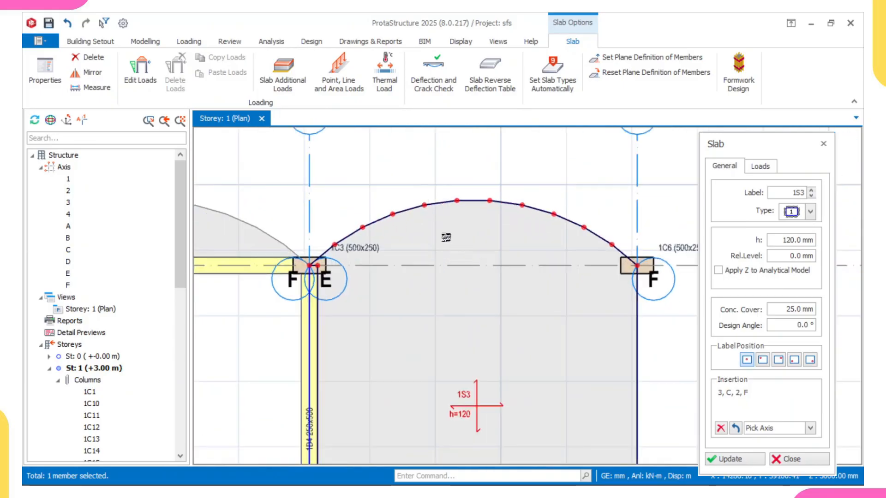
{"action": "left_click", "coordinate": [462, 268]}
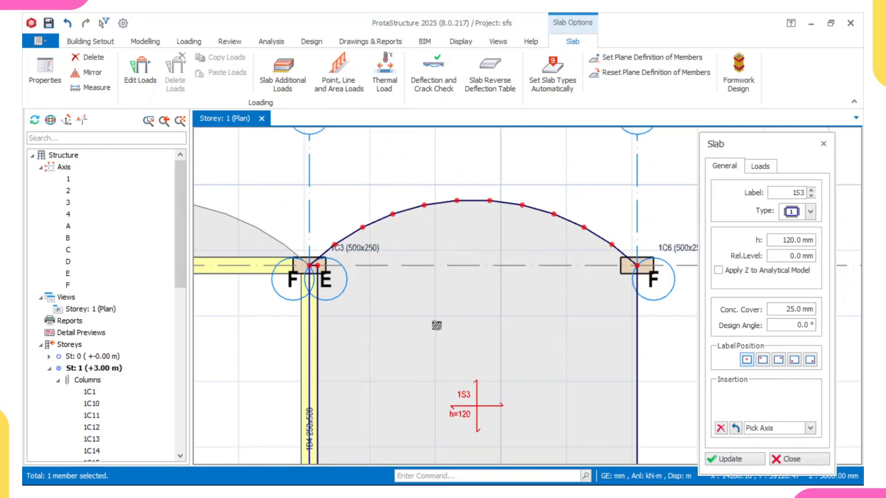
{"action": "scroll", "coordinate": [456, 273], "scroll_direction": "down", "scroll_amount": 4}
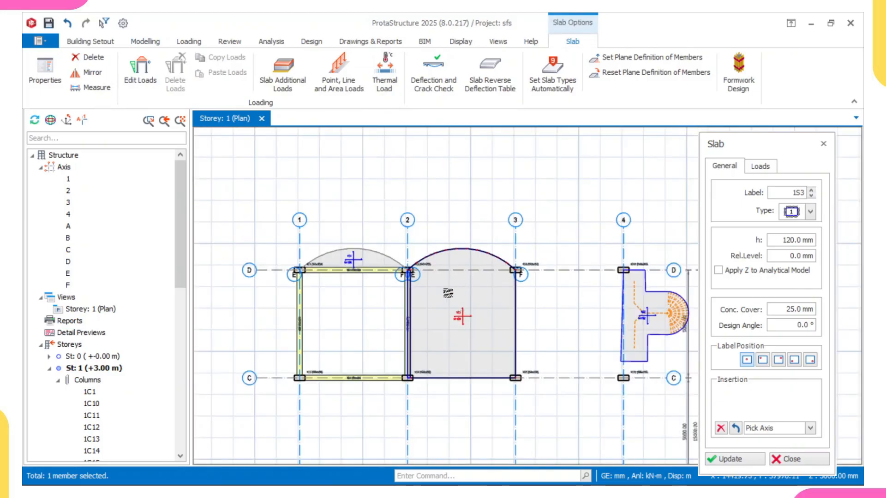
{"action": "scroll", "coordinate": [448, 293], "scroll_direction": "up", "scroll_amount": 1}
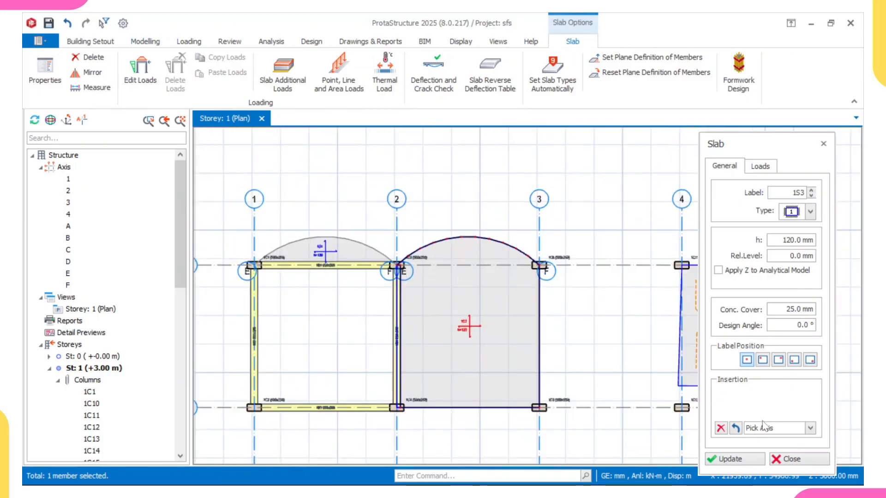